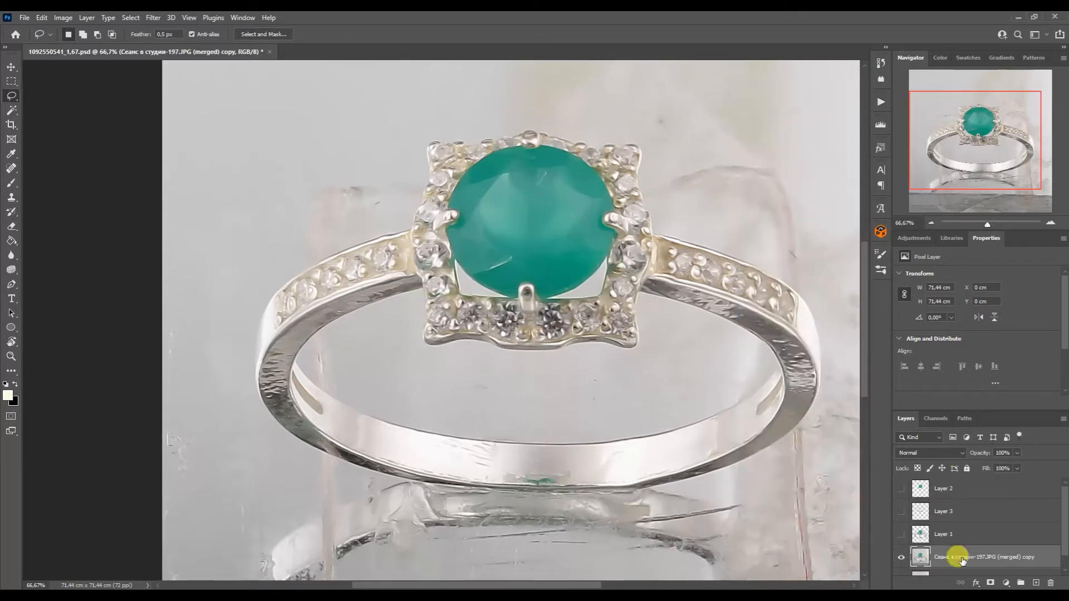
- Add a layer mask to the merged copy layer and paint it black over the small stones of the left shank
right_click(418, 384)
drag(570, 330, 515, 322)
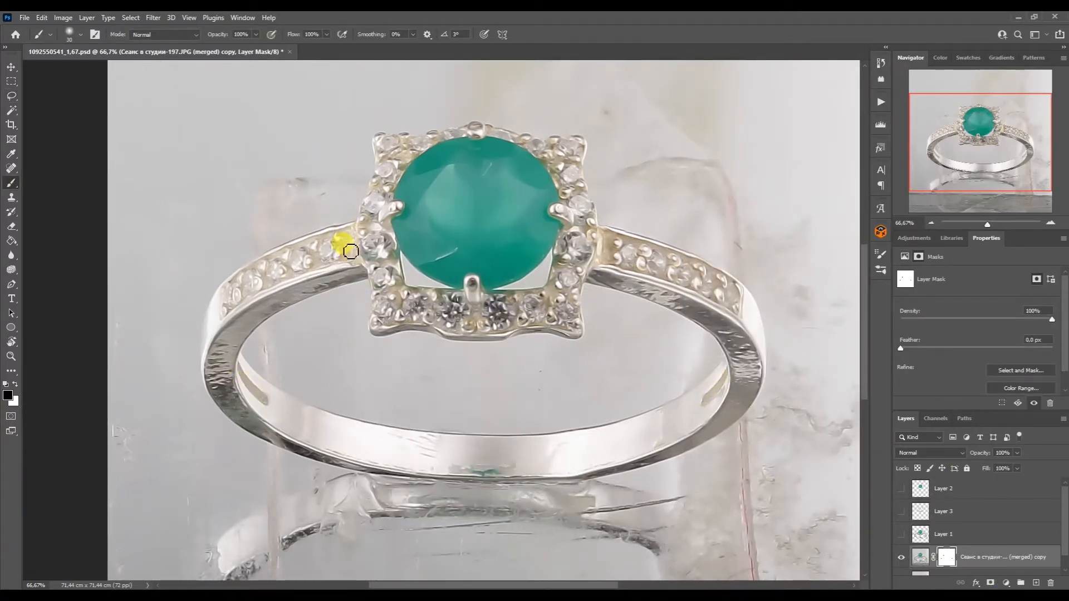
key(ctrl+plus)
key(ctrl+plus)
drag(985, 147, 951, 137)
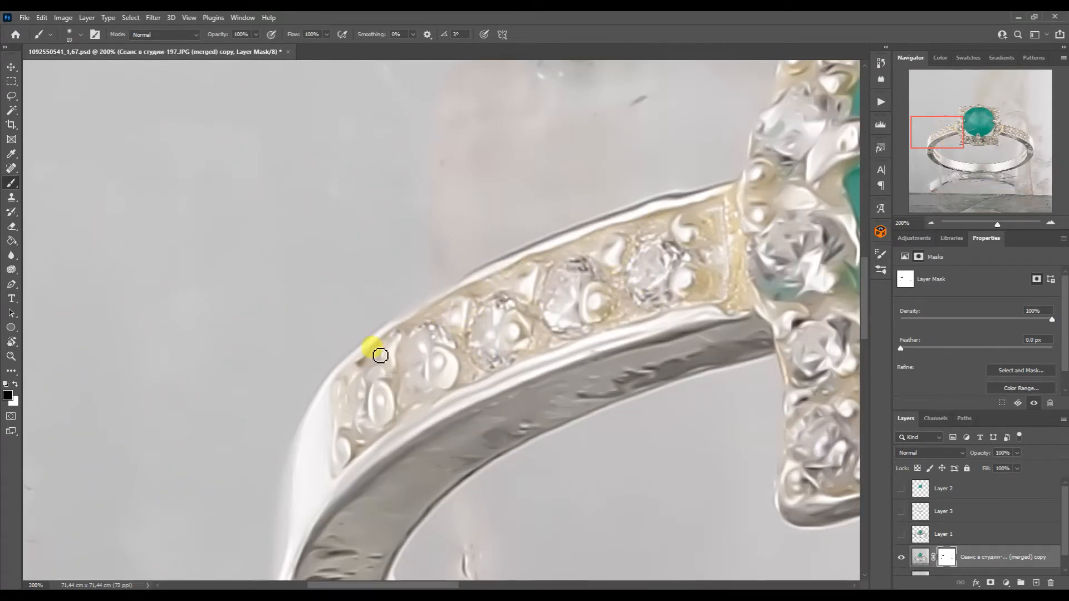
drag(948, 125, 969, 127)
key(])
mouse_move(486, 348)
mouse_down()
mouse_move(524, 348)
mouse_move(653, 350)
mouse_move(655, 380)
mouse_move(592, 450)
mouse_up()
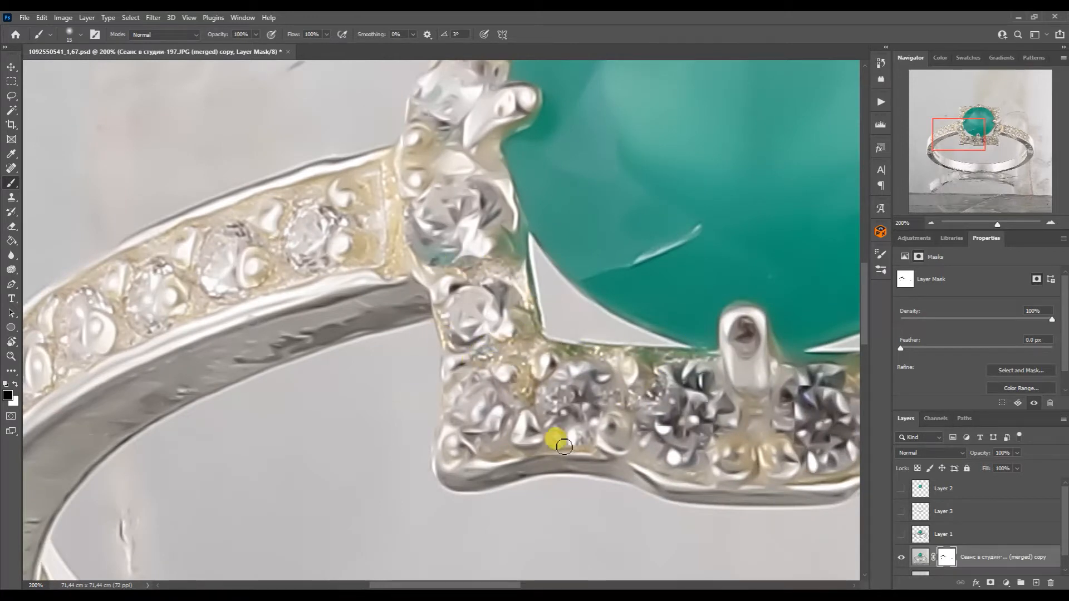
- Paint black on the layer mask over the clear stones along the lower and side edges of the halo
drag(794, 231, 583, 186)
mouse_move(437, 393)
mouse_down()
mouse_move(485, 421)
mouse_move(545, 382)
mouse_up()
drag(677, 354, 723, 301)
click(986, 138)
mouse_move(615, 303)
mouse_down()
mouse_move(575, 228)
mouse_move(604, 223)
mouse_up()
key(])
- Paint black on the layer mask over the clear stones around the upper part of the halo
click(990, 125)
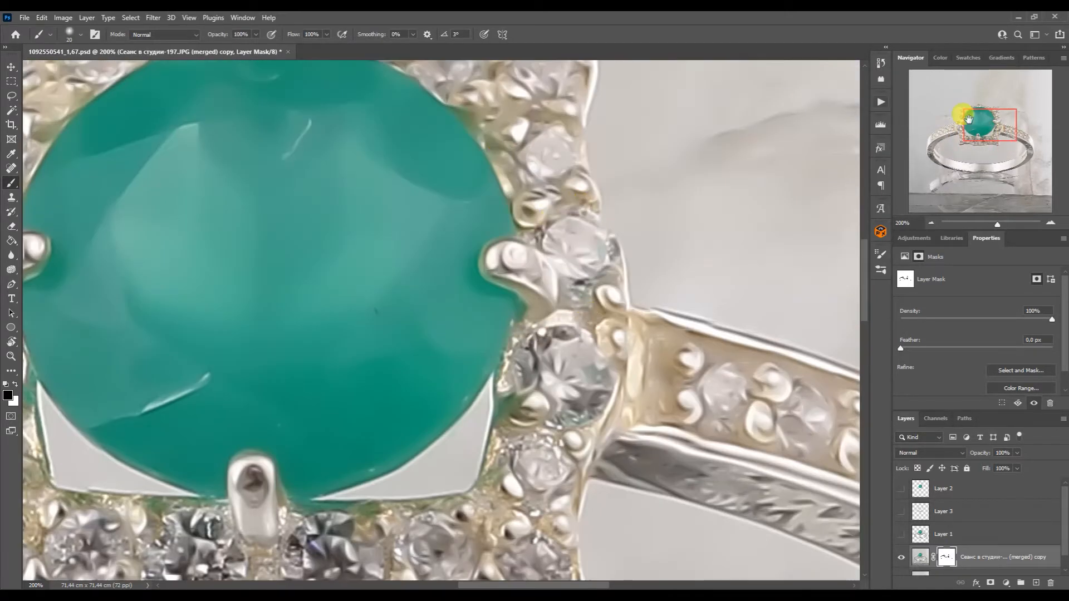
drag(969, 119, 966, 105)
click(963, 110)
key(])
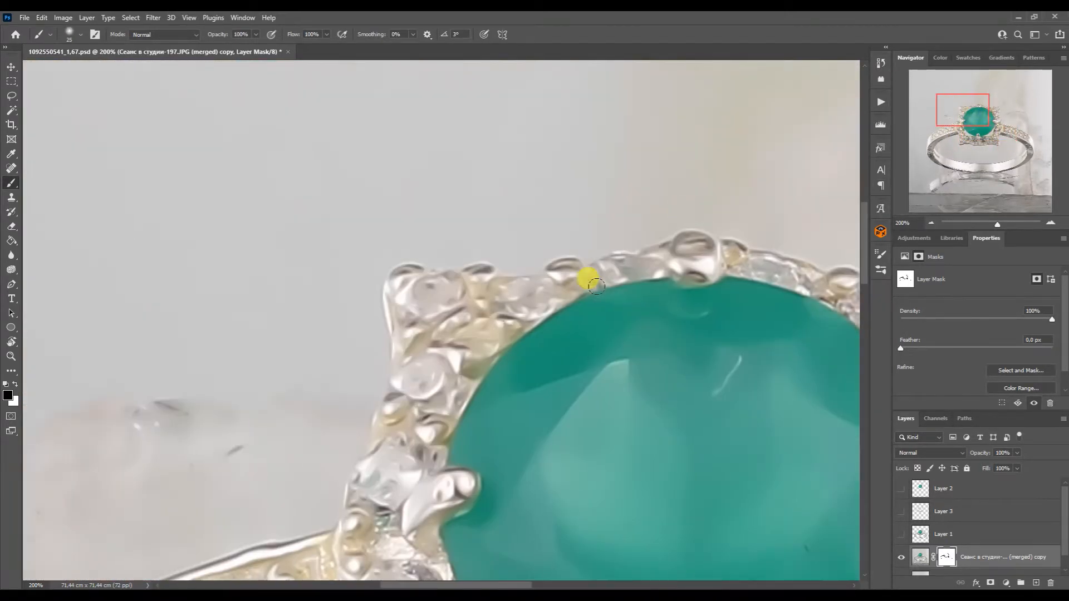
click(952, 122)
- Paint black on the layer mask over the small stones of the right shank
drag(980, 131, 1000, 128)
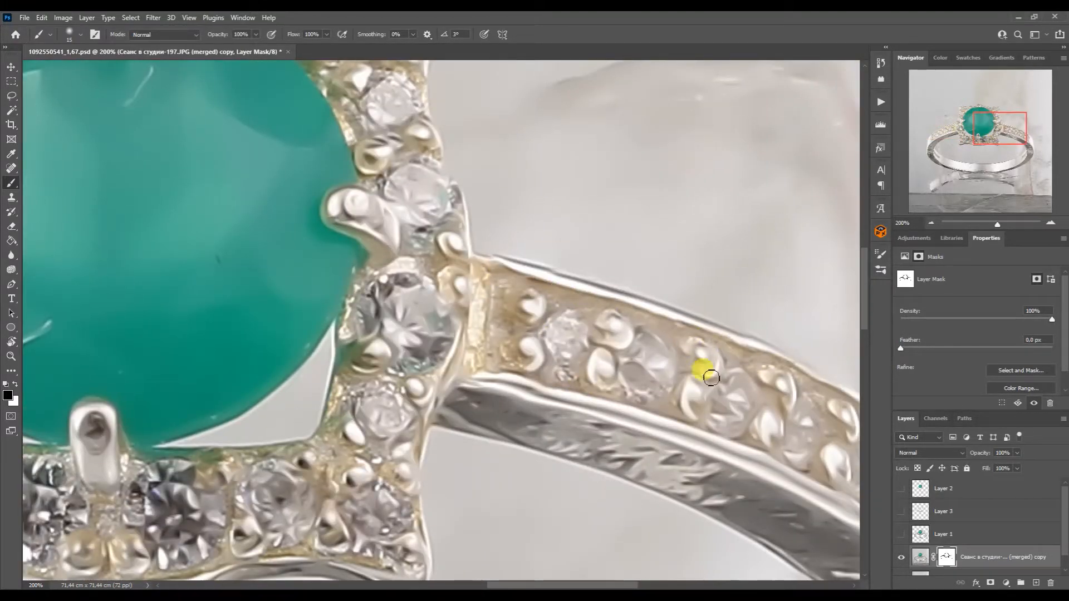
drag(986, 127, 999, 138)
key(])
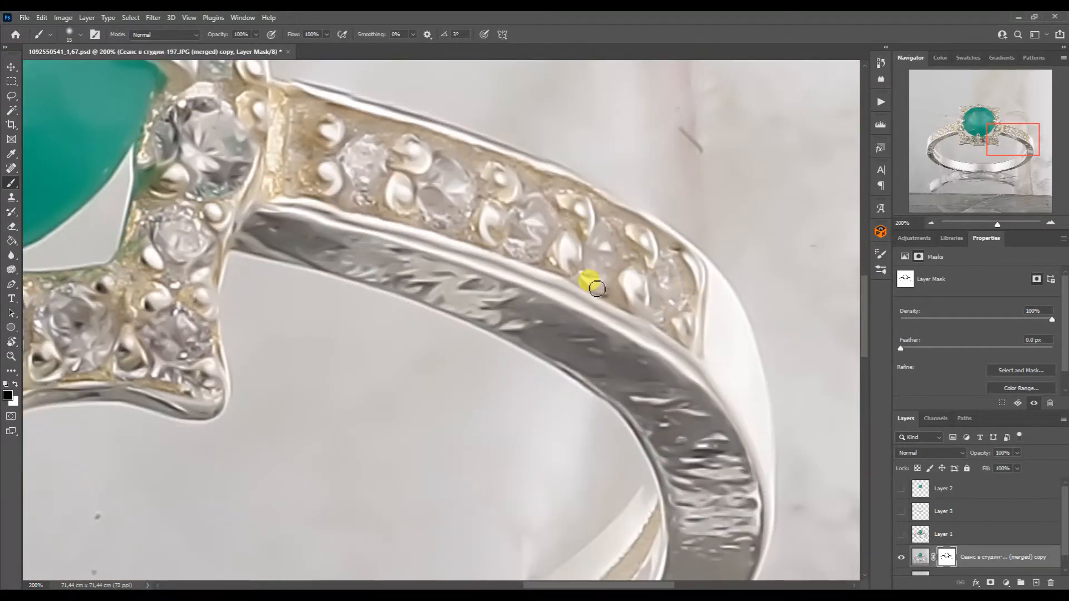
- Target the merged copy layer's image and smooth the left and lower prongs of the green stone with the Mixer Brush
click(931, 223)
click(931, 223)
click(920, 556)
right_click(10, 183)
click(47, 222)
click(1050, 223)
click(1050, 223)
click(956, 124)
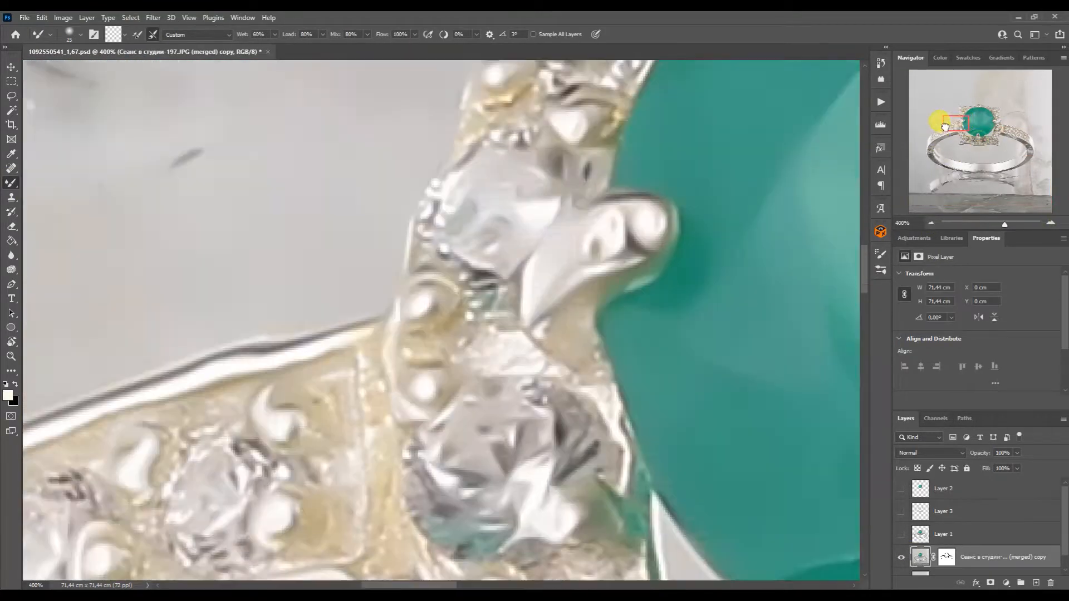
drag(945, 127, 949, 123)
key([)
key([)
key([)
key([)
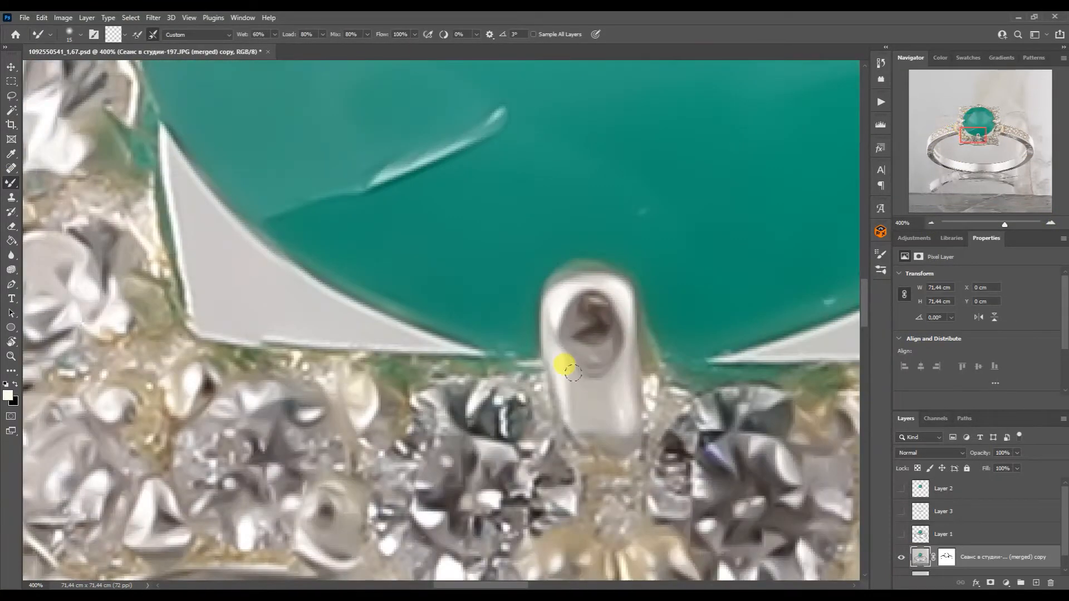
mouse_move(571, 370)
mouse_down()
mouse_move(570, 305)
mouse_move(584, 302)
mouse_move(593, 304)
mouse_move(575, 351)
mouse_move(586, 396)
mouse_move(587, 376)
mouse_move(625, 329)
mouse_move(560, 344)
mouse_move(583, 390)
mouse_up()
- Smooth the remaining metal prongs around the green stone, including the upper one, with the Mixer Brush
drag(979, 127, 996, 113)
drag(554, 327, 613, 355)
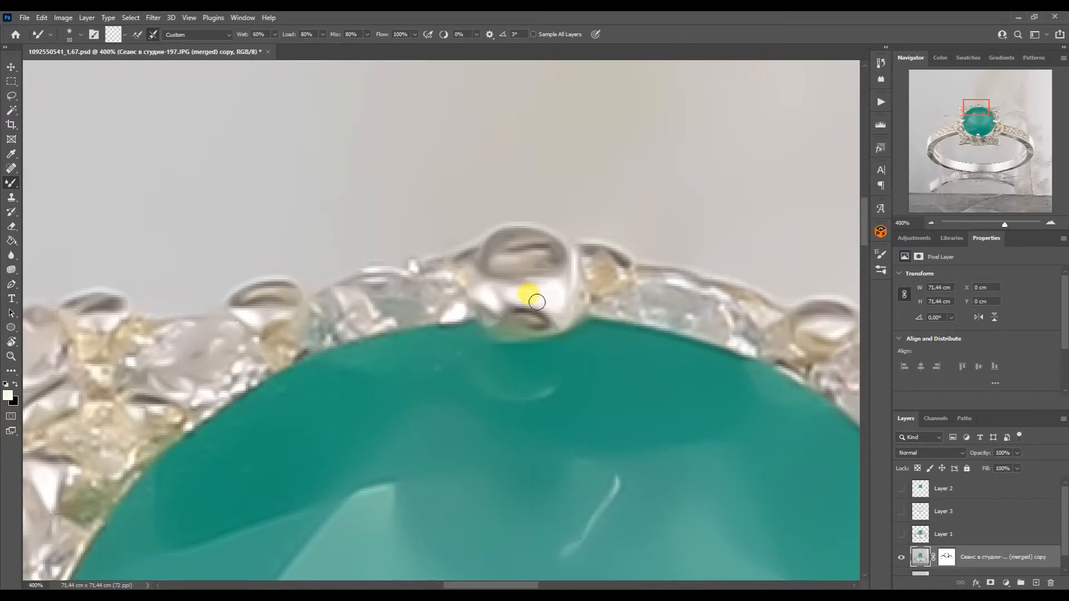
key(bracketright)
key(bracketright)
key(bracketright)
mouse_move(537, 303)
mouse_down()
mouse_move(497, 284)
mouse_move(507, 295)
mouse_move(518, 267)
mouse_move(507, 255)
mouse_move(535, 251)
mouse_up()
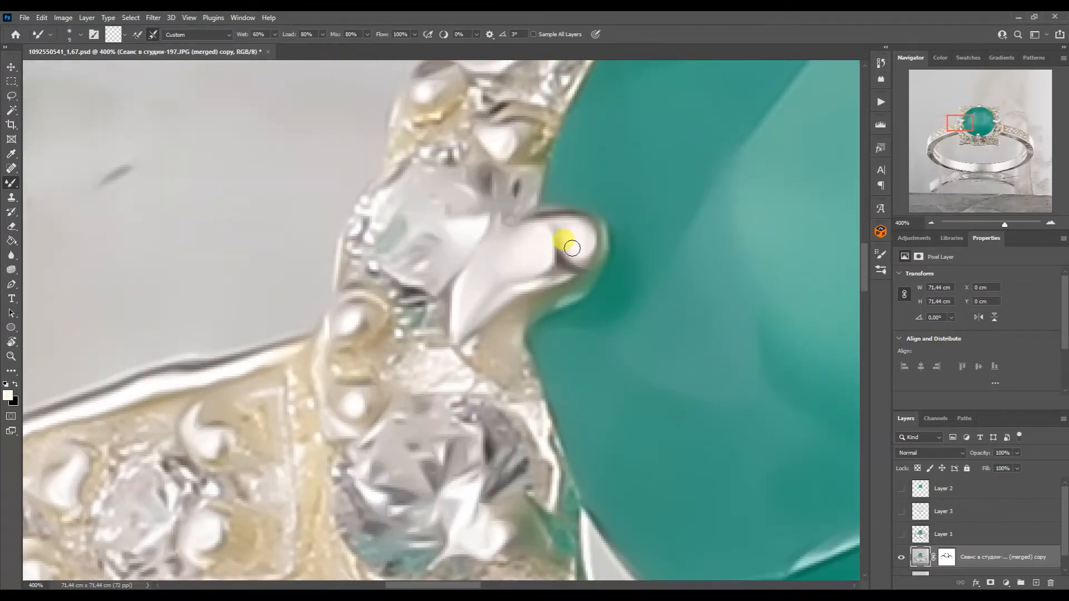
- Duplicate the masked ring layer together with the layer below it and merge the copies into one layer
click(931, 223)
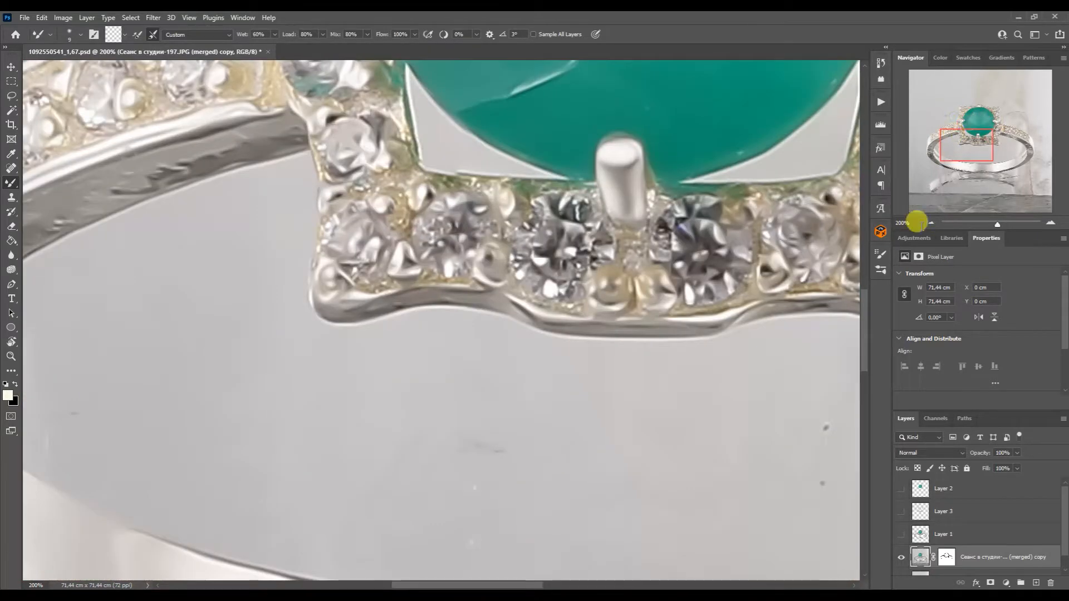
click(931, 223)
click(931, 223)
ctrl+click(951, 572)
key(ctrl+j)
key(ctrl+e)
- Apply the Add Sharpness action to the merged ring layer
click(881, 102)
click(802, 469)
click(850, 98)
- Copy the ring onto its own layer using the existing cutout's outline, and show Layer 3 and Layer 2
ctrl+click(920, 519)
key(ctrl+j)
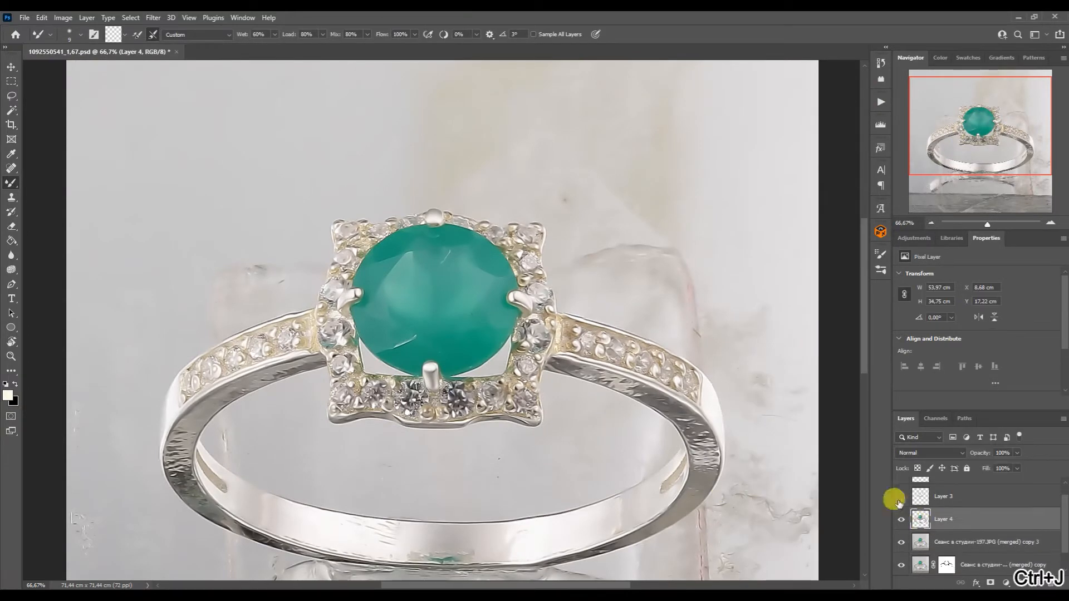
click(901, 496)
scroll(901, 496, up, 1)
click(901, 489)
- Add a new layer beneath the cut-out ring and fill it with white
click(947, 557)
click(1037, 582)
click(11, 241)
click(15, 384)
click(111, 250)
- Run the colour-correction action on Layer 4, with clipped Levels, Hue/Saturation and Color Balance adjustments
click(11, 67)
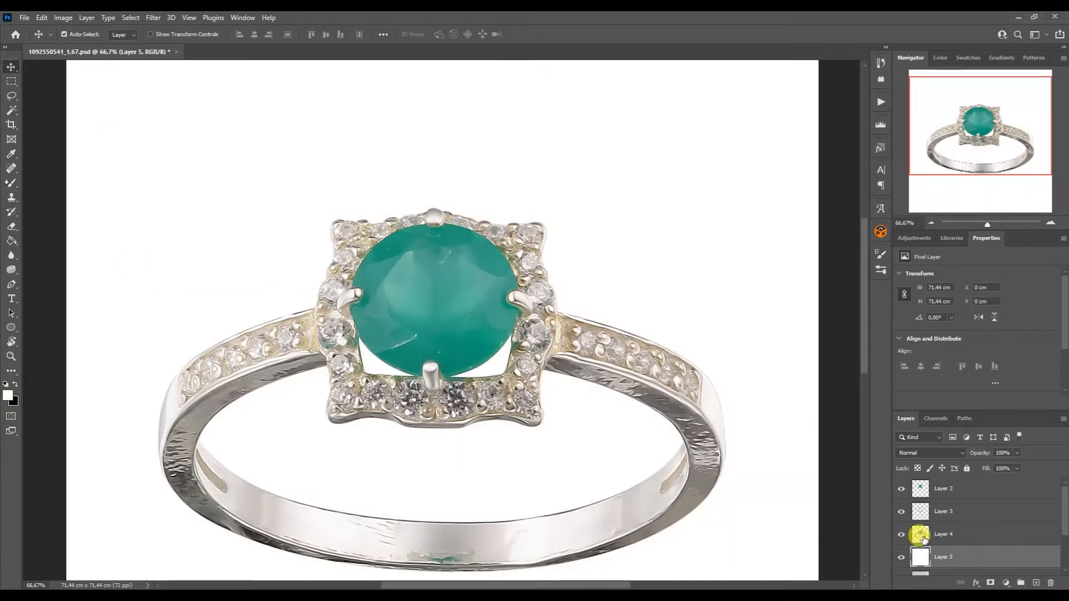
click(920, 535)
click(881, 102)
click(800, 560)
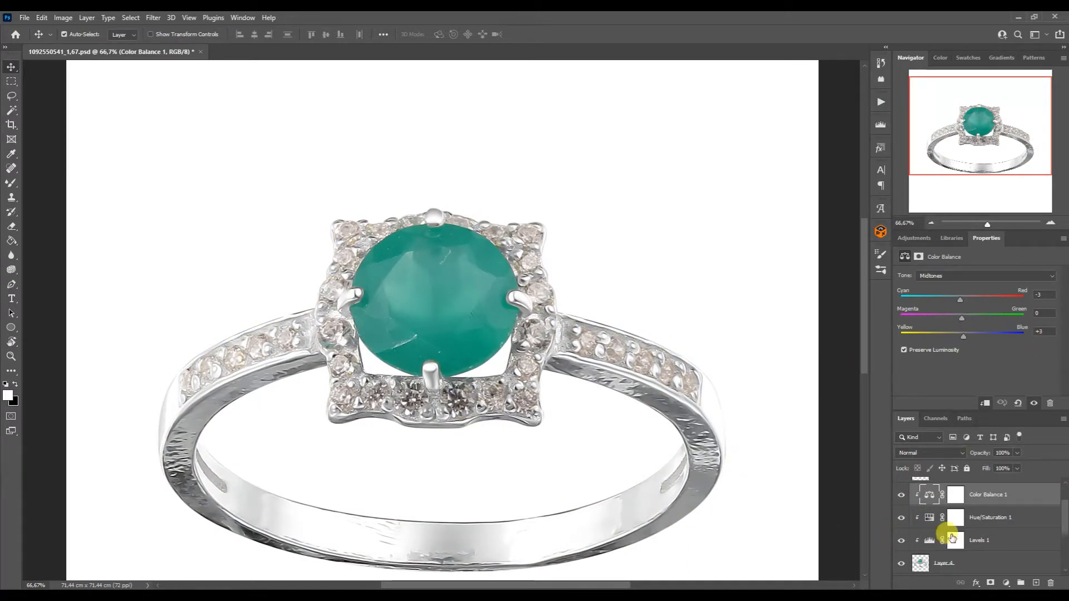
- Duplicate the ring layer with its three adjustment layers and merge the copies into a single layer
shift+click(921, 566)
key(ctrl+j)
key(ctrl+e)
- Trace the outer edge of the band's front face on the left side with the Pen tool
key(ctrl+plus)
key(ctrl+plus)
drag(985, 123, 947, 136)
key(p)
drag(696, 218, 251, 310)
click(233, 477)
click(307, 373)
drag(483, 261, 448, 247)
scroll(449, 246, down, 2)
click(925, 153)
drag(174, 272, 171, 306)
- Continue the path along the band's lower outer edge to the right side, adjusting its curves to fit
drag(260, 403, 413, 478)
click(620, 468)
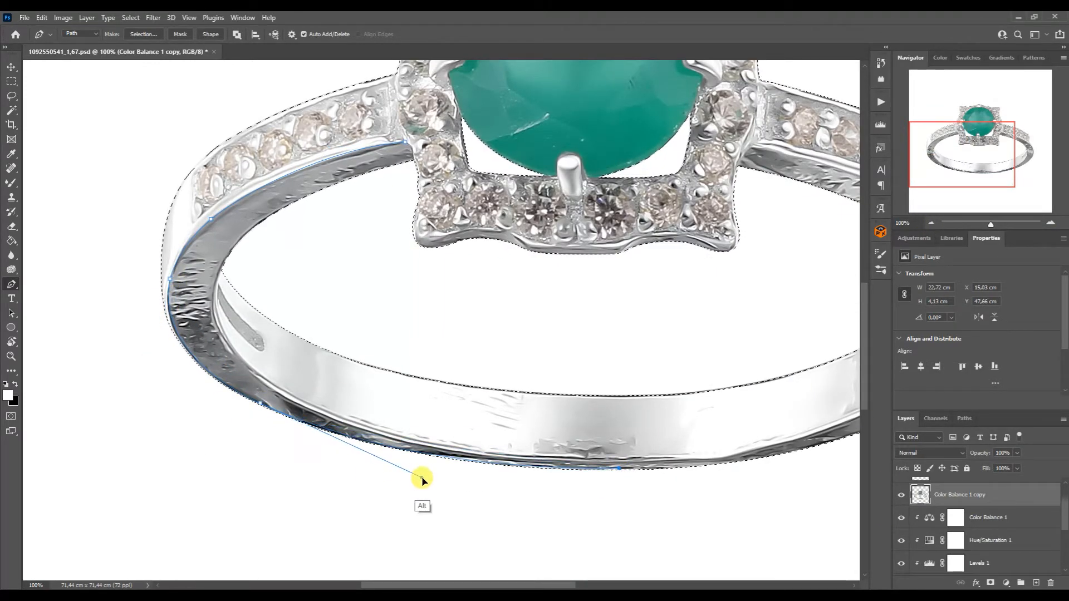
click(491, 463)
drag(620, 468, 720, 464)
click(989, 155)
click(787, 321)
drag(501, 460, 759, 451)
click(733, 382)
drag(588, 458, 560, 466)
click(277, 461)
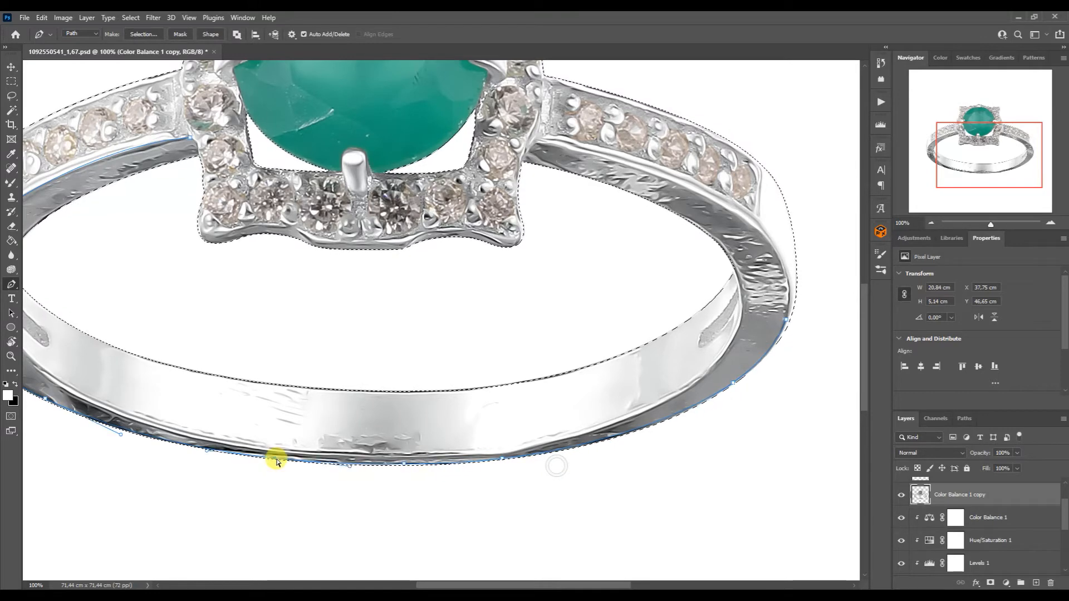
- Extend the path up the right outer edge of the band's front face to the halo
click(787, 319)
click(536, 140)
drag(791, 301, 826, 190)
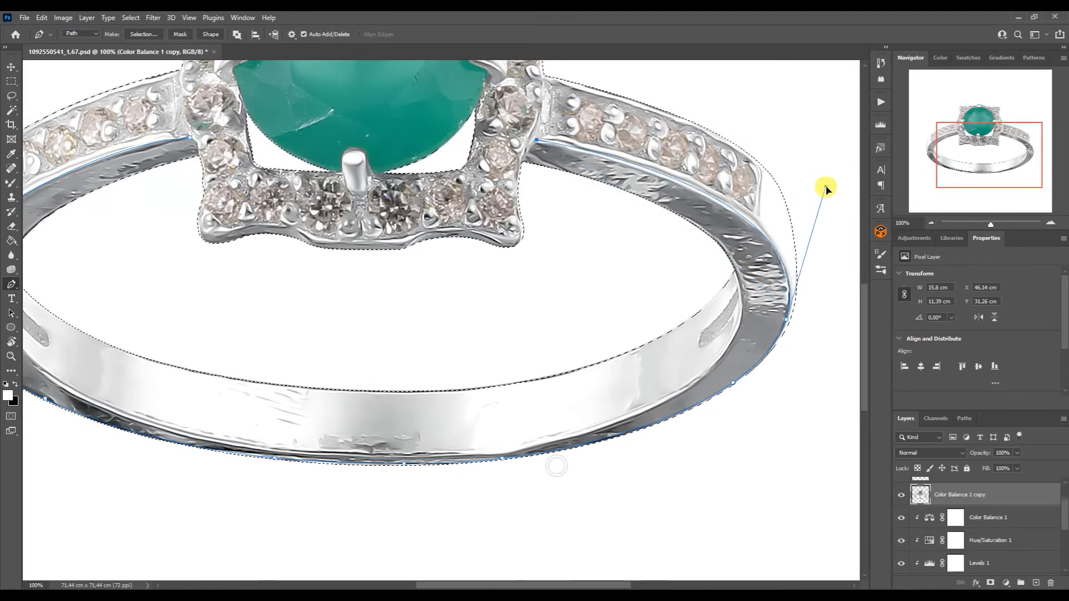
click(781, 259)
click(786, 319)
- Trace the inner edge of the band's front face down the right side
drag(537, 140, 528, 147)
click(525, 160)
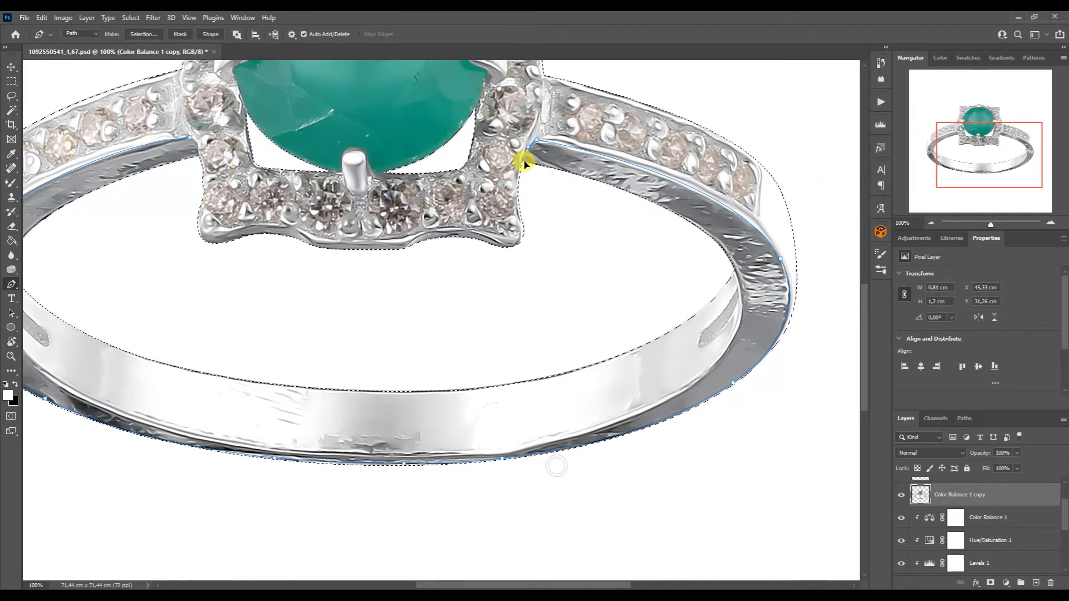
click(733, 265)
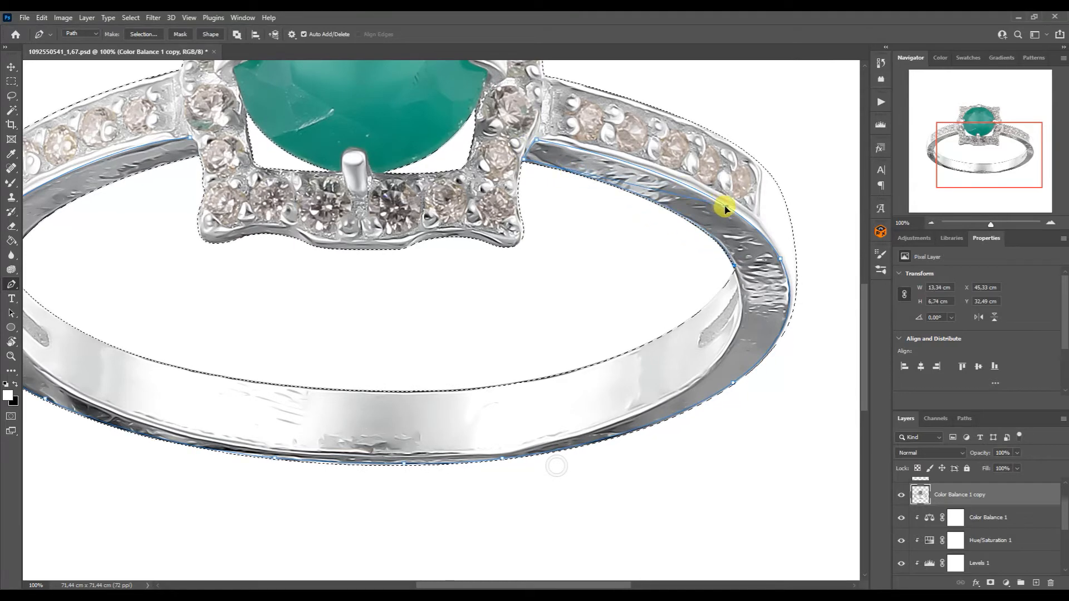
click(740, 282)
click(697, 382)
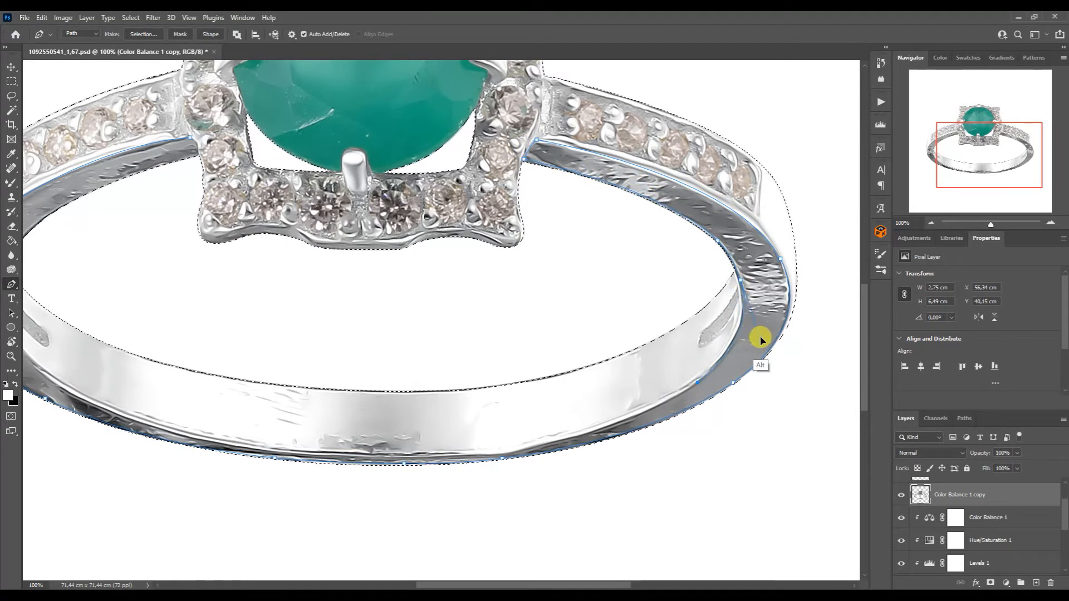
- Trace the front face's lower and left inner edges back to the halo, completing the band path
click(346, 457)
drag(698, 383, 559, 473)
drag(980, 162, 953, 166)
drag(222, 301, 163, 167)
drag(236, 203, 202, 260)
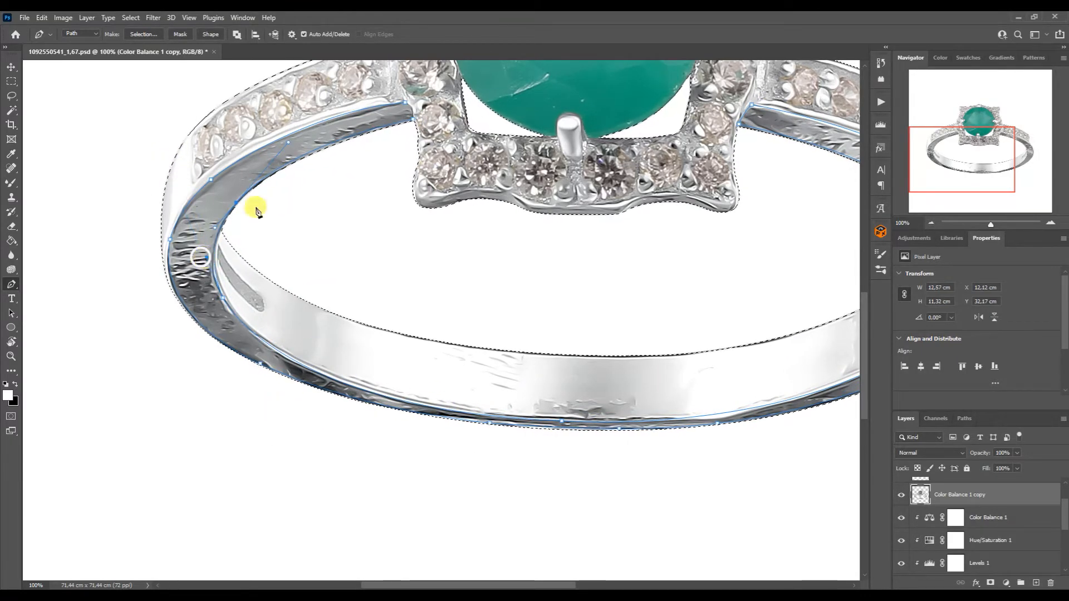
- Load the work path as a selection and copy the band's front face onto its own layer
click(902, 437)
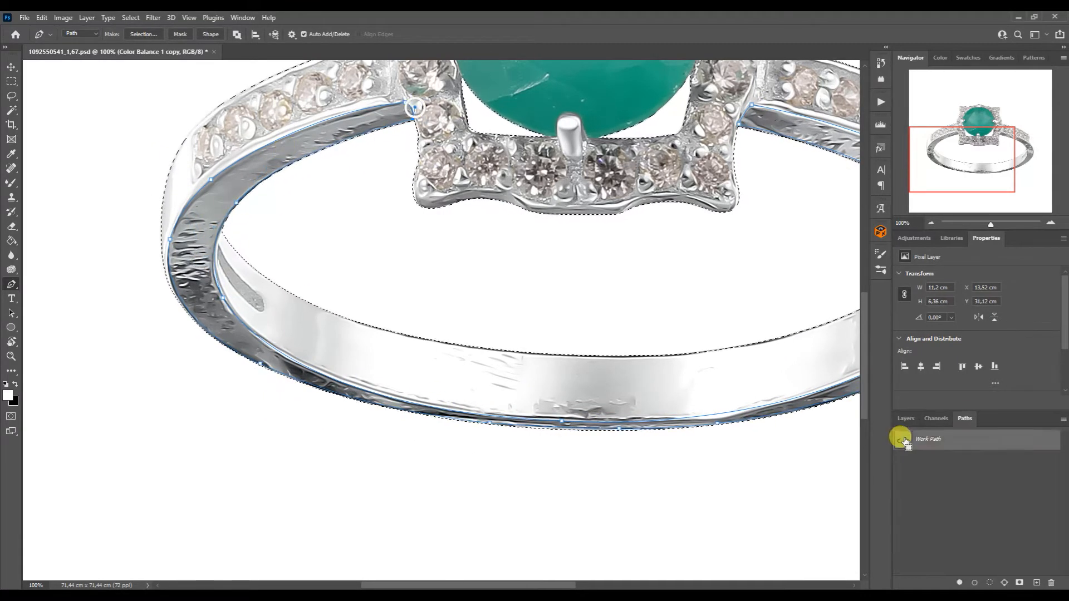
click(931, 518)
key(ctrl+j)
- Bring a curved metal piece from glare-parts-3.tif into the ring document and flip it vertically over the left band
click(672, 147)
click(327, 394)
drag(167, 418, 566, 44)
drag(495, 483, 535, 351)
key(ctrl+t)
right_click(490, 299)
click(535, 594)
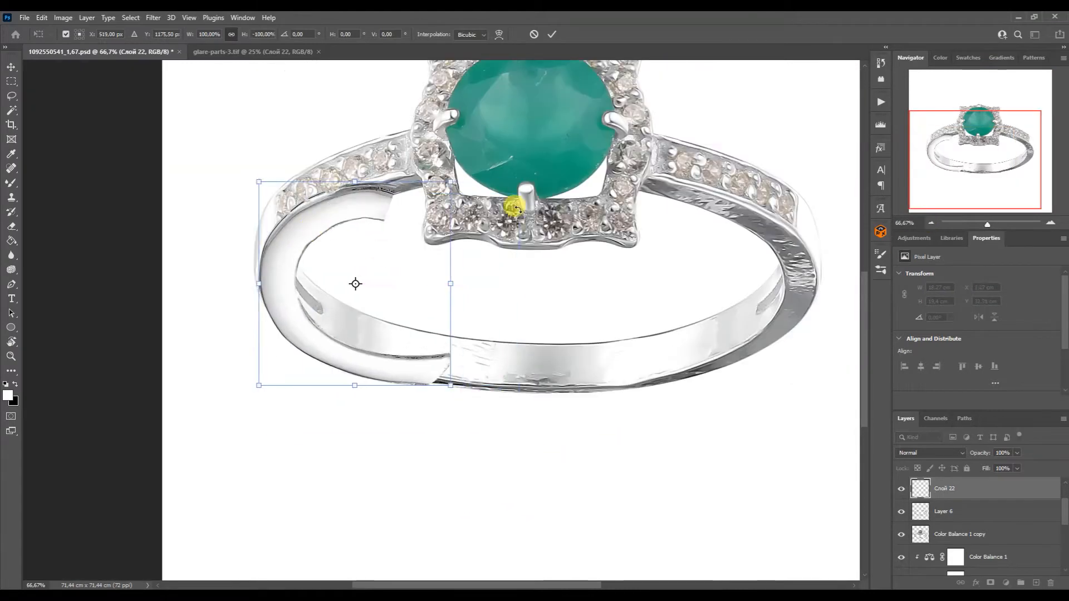
key(Return)
- Clip the glare piece to the front-face layer and warp it to cover the left half of the band
key(ctrl+alt+g)
key(ctrl+t)
right_click(401, 273)
click(427, 355)
drag(450, 180, 456, 98)
drag(451, 386, 721, 417)
drag(387, 386, 392, 385)
drag(259, 317, 246, 315)
drag(259, 250, 265, 250)
mouse_move(259, 181)
mouse_down()
mouse_move(258, 192)
mouse_move(246, 184)
mouse_up()
drag(247, 315, 254, 318)
key(Return)
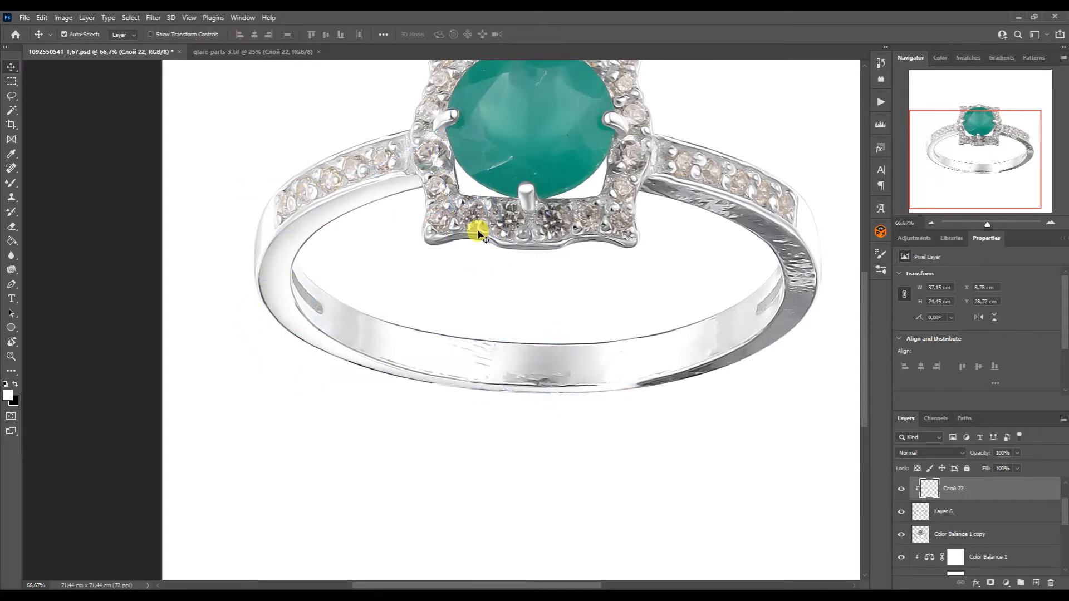
- Duplicate the glare piece, flip it horizontally, and clip it over the right half of the band
key(ctrl+j)
key(ctrl+t)
right_click(465, 390)
click(494, 373)
drag(629, 280, 801, 278)
key(Return)
key(ctrl+alt+g)
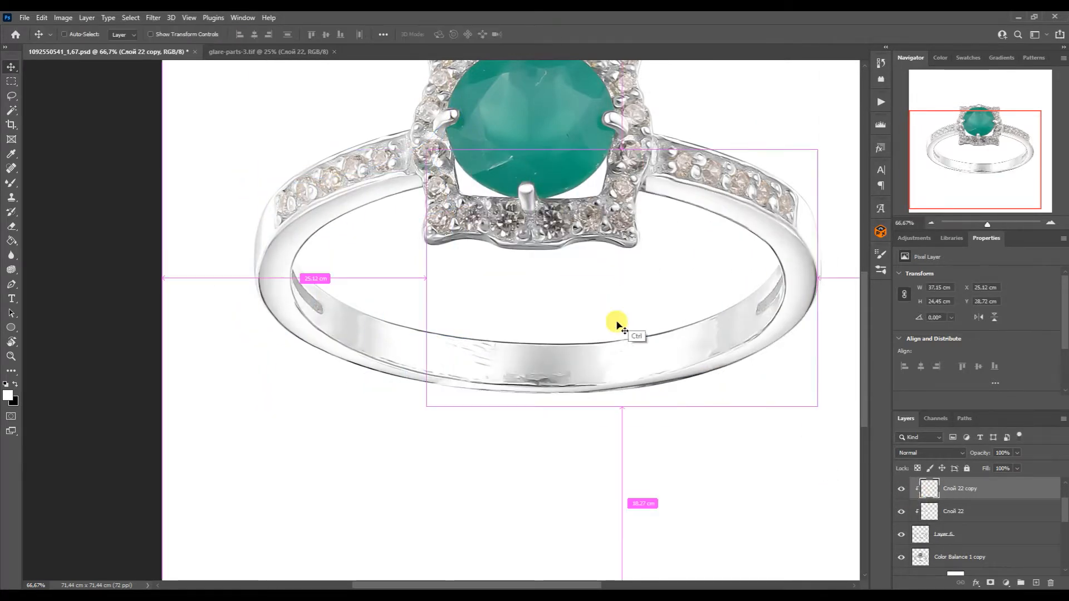
- Warp the duplicated glare piece to fit the right and lower edges of the band
key(ctrl+t)
right_click(699, 243)
click(723, 318)
drag(817, 321, 824, 320)
drag(644, 388, 647, 398)
key(Return)
- Merge the two glare pieces into one clipped layer
key(e)
shift+click(941, 511)
key(ctrl+e)
- Run the Blur Metal MAX action on the merged glare layer
click(880, 102)
click(808, 191)
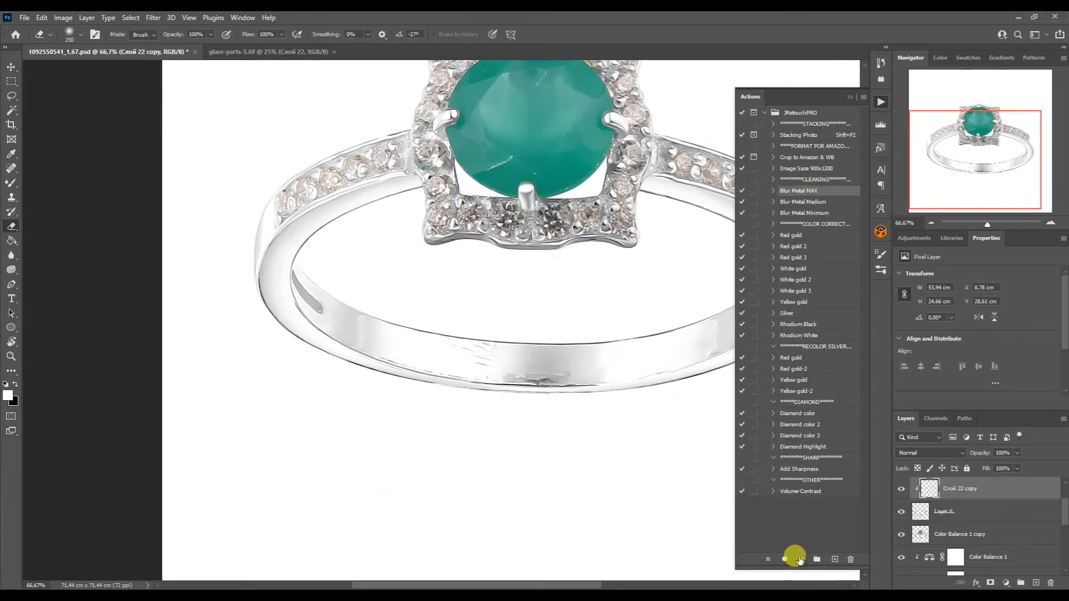
click(800, 558)
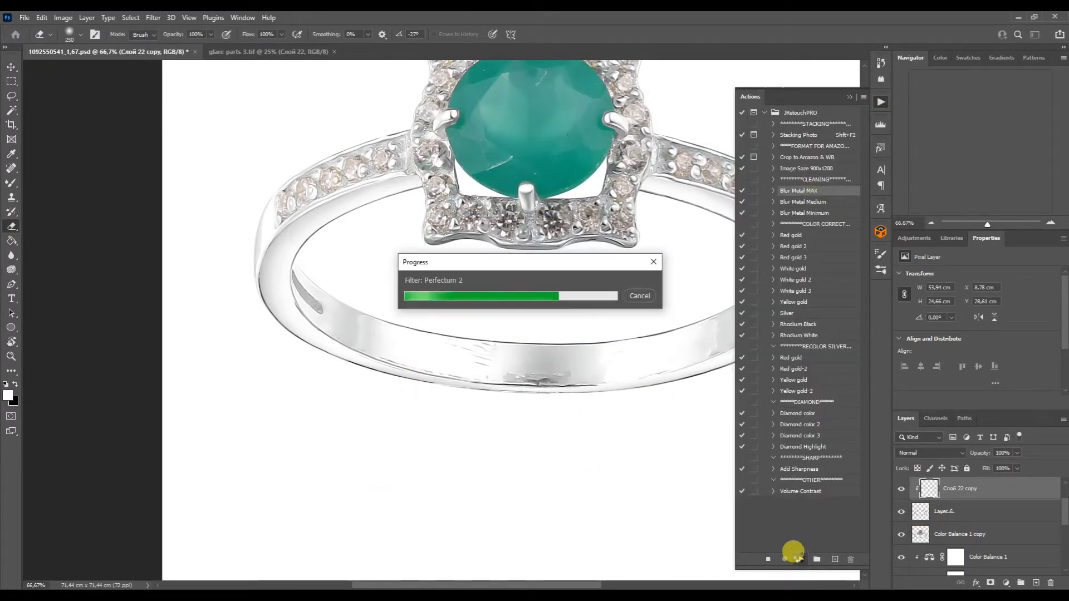
click(373, 277)
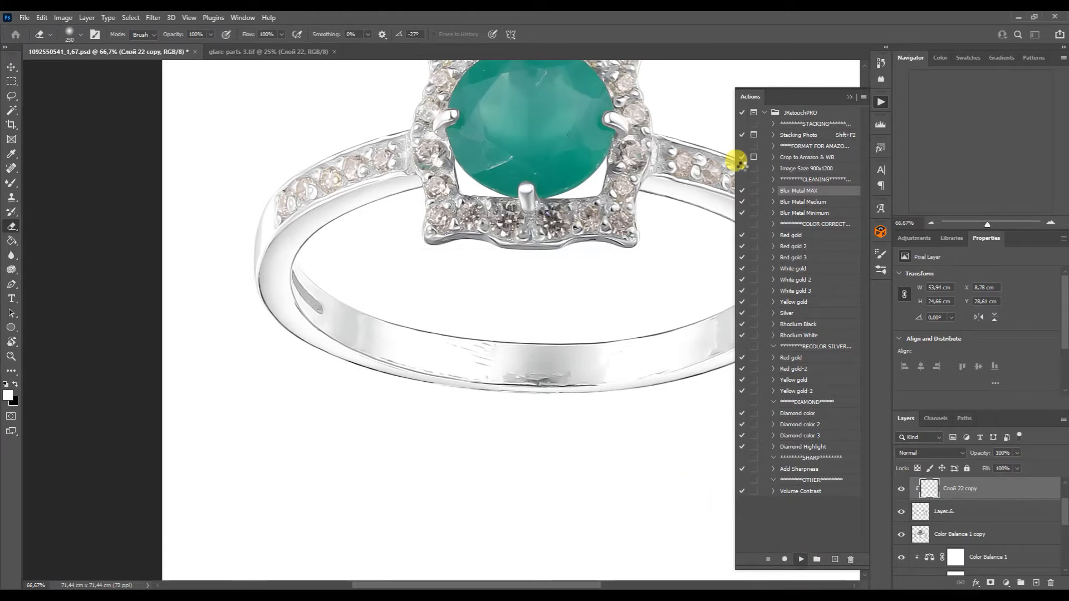
- Start a pen path on the Color Balance 1 copy layer along the upper-left edge of the shank's inner surface
mouse_move(941, 142)
mouse_down()
mouse_move(950, 143)
mouse_move(942, 156)
mouse_up()
key(p)
click(926, 533)
key(ctrl+plus)
key(ctrl+plus)
click(320, 257)
click(785, 482)
drag(319, 257, 422, 446)
click(573, 433)
key(ctrl+z)
drag(365, 338, 363, 339)
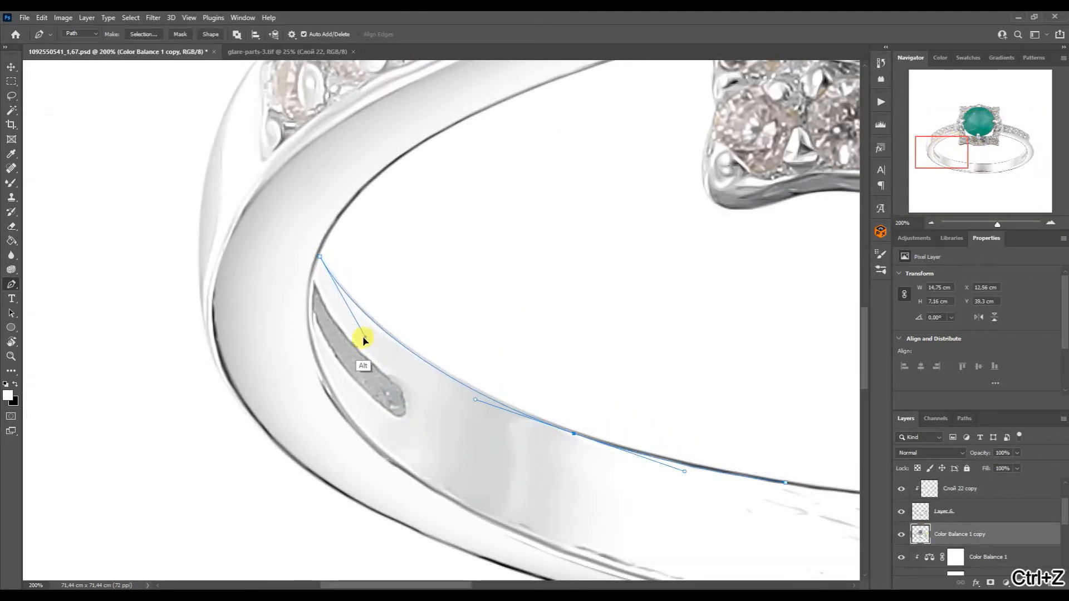
- Continue the pen path along the inner surface's upper edge to its right end
drag(785, 482, 400, 369)
drag(399, 369, 430, 368)
drag(320, 361, 102, 379)
click(831, 376)
drag(358, 412, 599, 451)
drag(974, 151, 991, 147)
drag(578, 437, 590, 434)
drag(990, 147, 998, 148)
click(791, 216)
drag(466, 415, 739, 344)
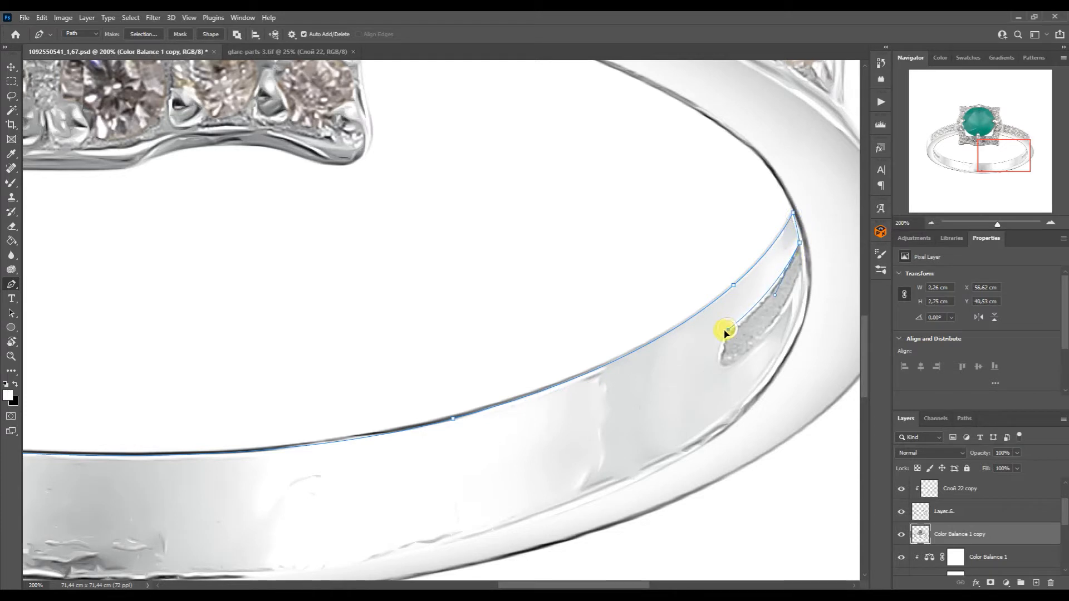
- Route the path around the right engraved slot and back along the inner surface's lower-right edge
drag(783, 324, 775, 337)
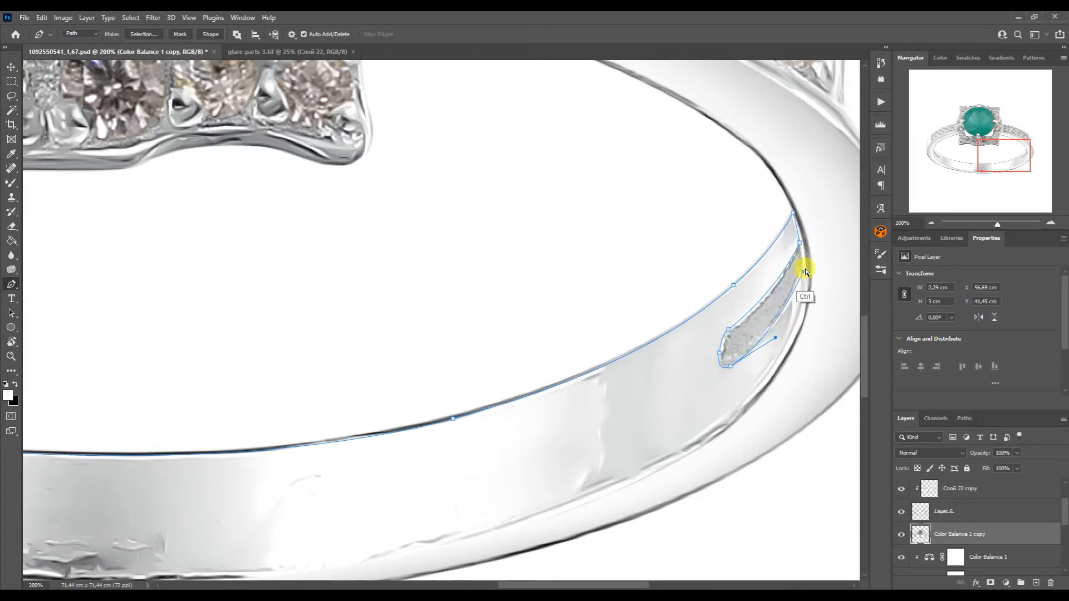
click(543, 519)
drag(809, 292, 833, 438)
click(931, 222)
drag(677, 336, 347, 427)
click(133, 299)
click(395, 367)
drag(569, 367, 538, 371)
click(610, 354)
click(749, 306)
click(677, 337)
- Finish the path along the inner surface's lower-left edge and around the left engraved slot
drag(935, 181, 898, 185)
click(543, 346)
drag(421, 337, 363, 339)
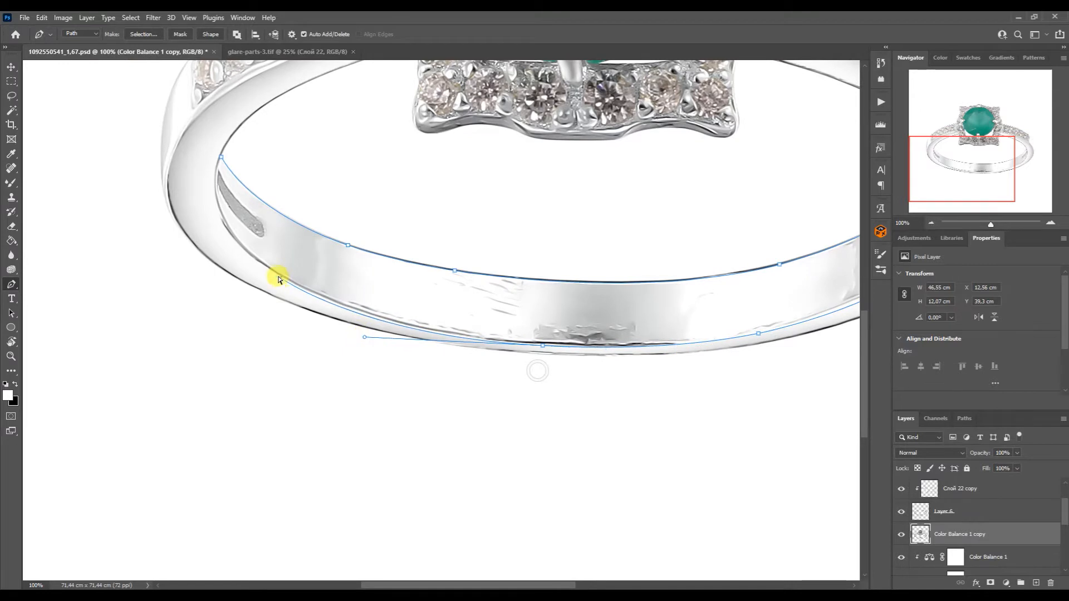
drag(215, 178, 200, 227)
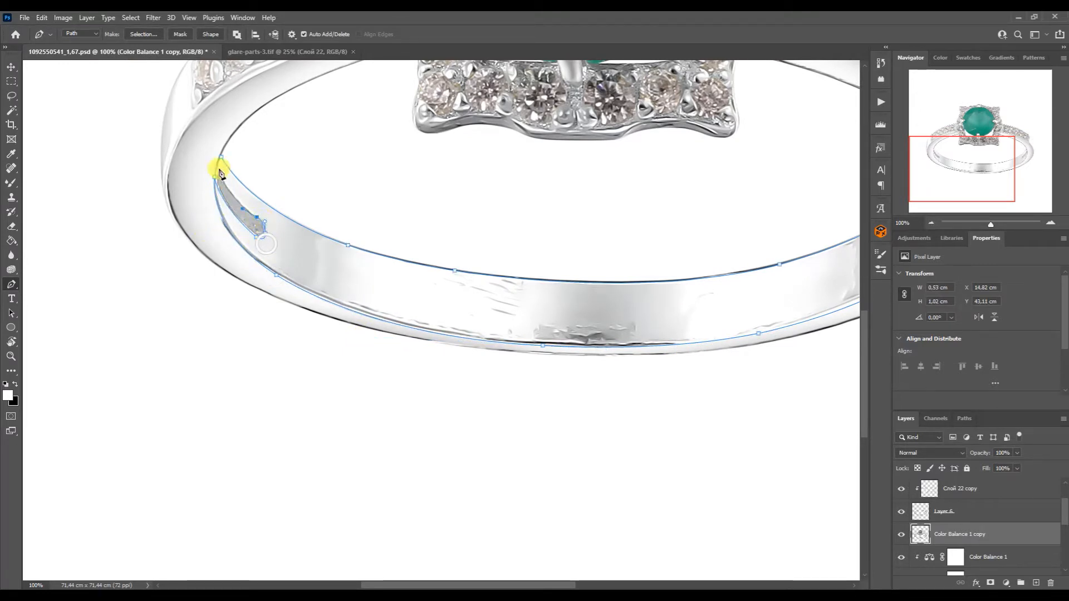
- Load the path as a selection and copy the shank's inner surface to a new layer
key(ctrl+minus)
key(ctrl+minus)
click(963, 418)
ctrl+click(905, 435)
click(906, 418)
key(ctrl+j)
- Switch to File Explorer and open ring shanks.tif from the product parts folder in Photoshop
key(alt+Tab)
scroll(1063, 279, down, 3)
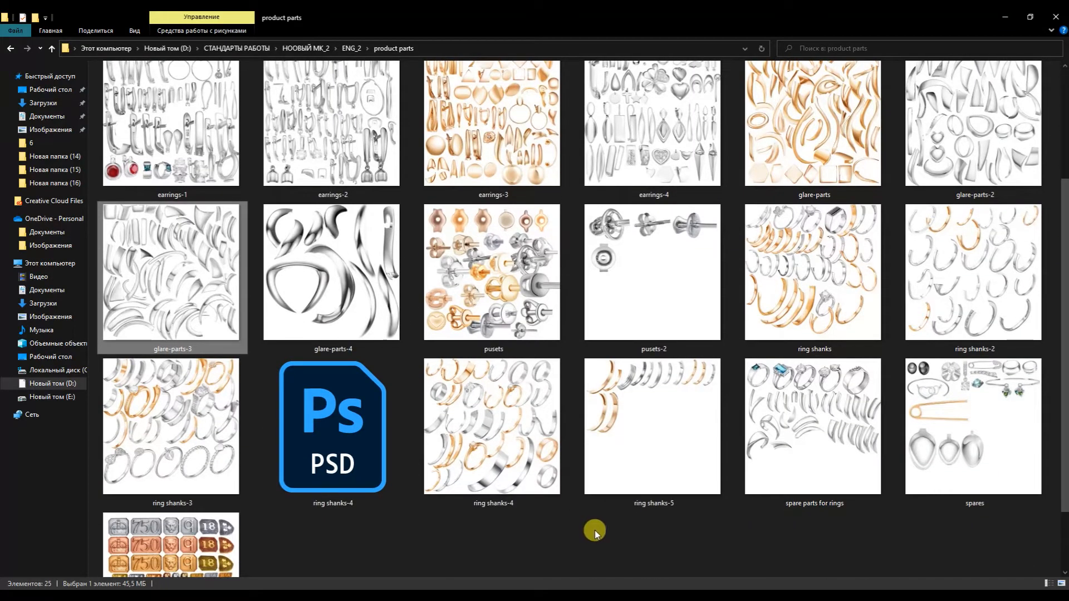
click(520, 440)
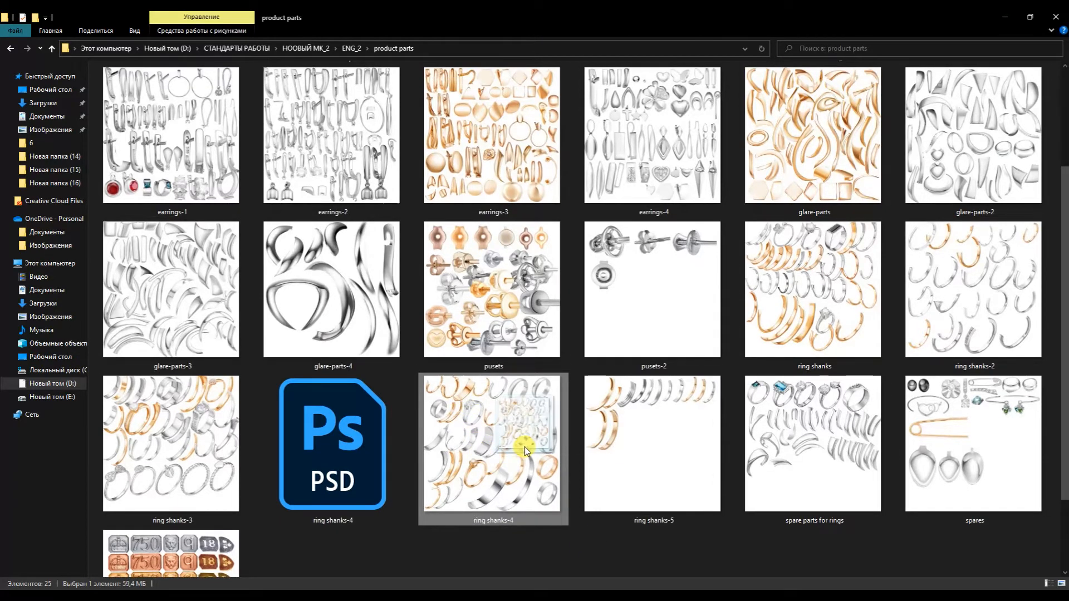
drag(518, 457, 670, 55)
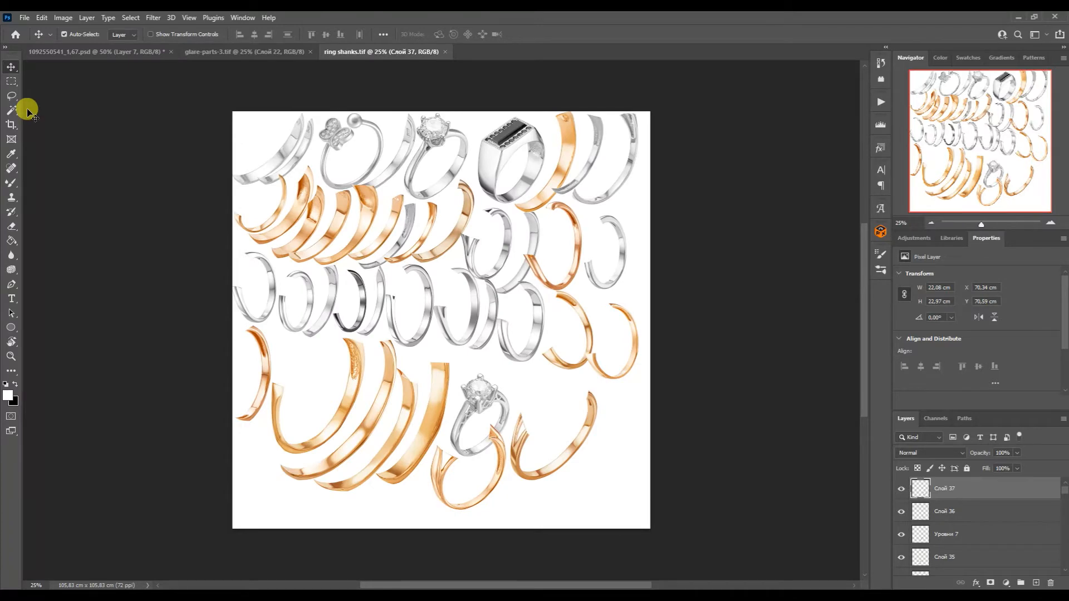
- Bring a silver shank from ring shanks.tif into the ring document and rotate it about 83 degrees
drag(532, 324, 593, 428)
key(ctrl+t)
drag(593, 384, 627, 517)
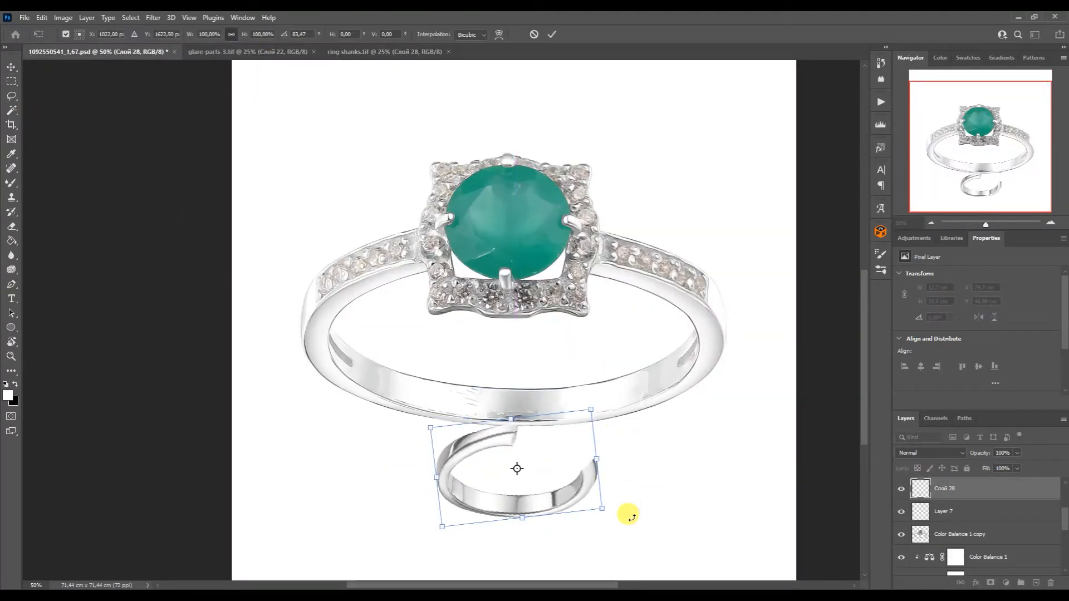
key(Return)
- Lasso the unneeded part of the imported shank and cut it away
click(11, 96)
drag(529, 385, 580, 394)
key(ctrl+x)
- Move and enlarge the shank piece over the ring's inner surface and clip it to the copied surface layer
key(v)
drag(566, 494, 563, 400)
key(ctrl+t)
drag(594, 362, 718, 319)
drag(433, 319, 320, 276)
drag(608, 375, 609, 399)
key(Return)
alt+click(921, 499)
- Warp the clipped shank piece so its reflections follow the curve of the ring's inner surface
key(ctrl+t)
right_click(592, 391)
click(612, 228)
drag(319, 292, 269, 271)
drag(452, 445, 450, 417)
drag(587, 445, 589, 438)
drag(721, 394, 768, 386)
drag(720, 293, 752, 253)
drag(733, 344, 741, 345)
drag(720, 445, 736, 451)
drag(451, 417, 446, 423)
drag(676, 437, 683, 429)
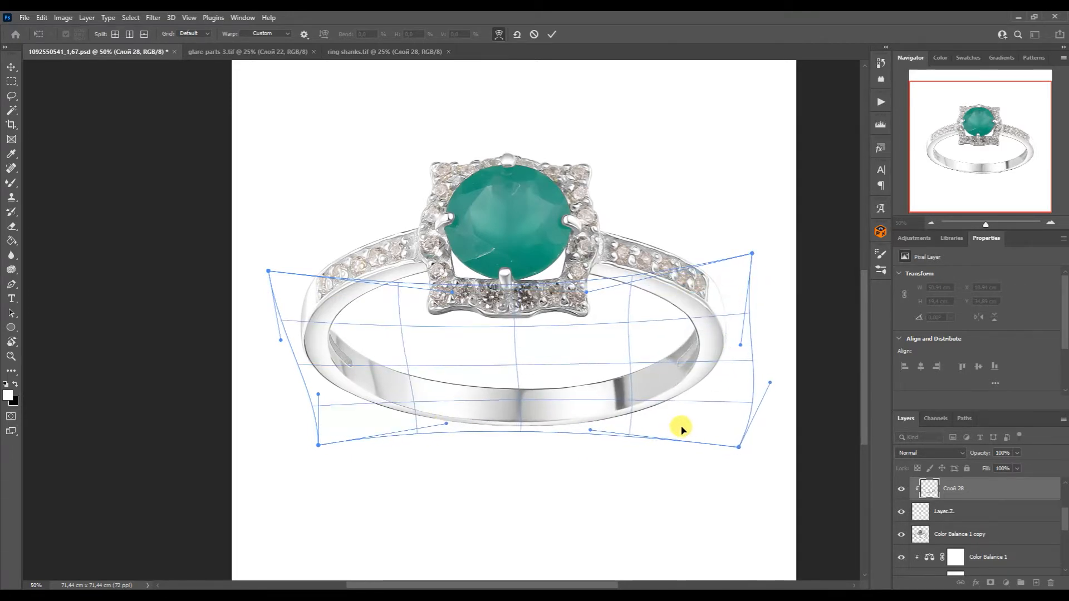
drag(268, 271, 291, 276)
key(Return)
- Add a Levels adjustment clipped to the shank piece and slightly brighten its highlights and midtones
click(914, 238)
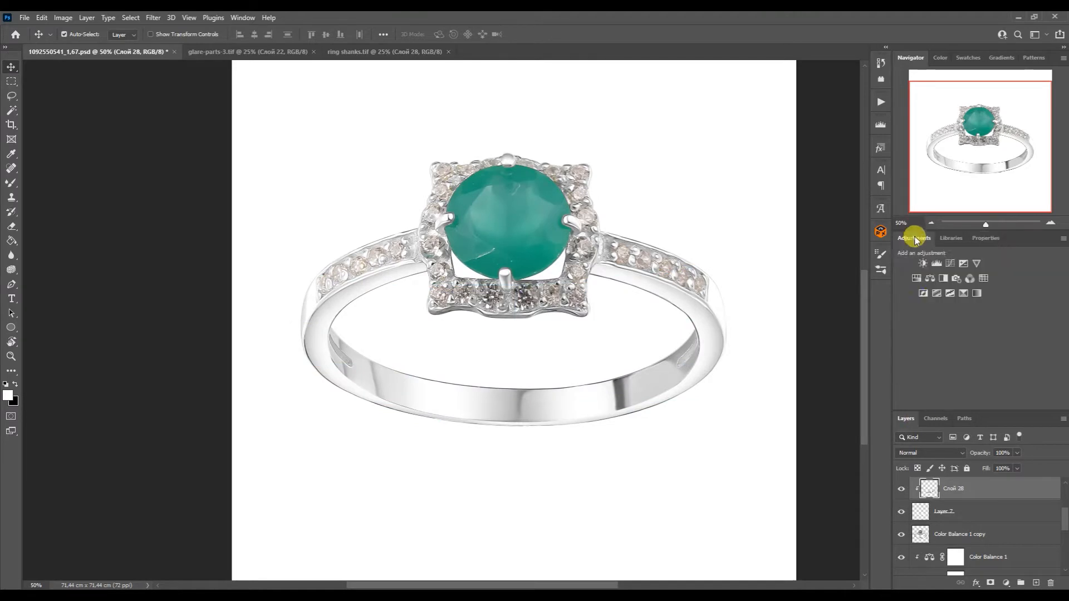
click(937, 263)
alt+click(952, 500)
mouse_move(1054, 355)
mouse_down()
mouse_move(1030, 355)
mouse_move(1050, 354)
mouse_up()
drag(983, 355, 978, 358)
- Duplicate the Color Balance 1 copy layer and clip the duplicate to the original, ready for brushing
click(916, 554)
key(ctrl+j)
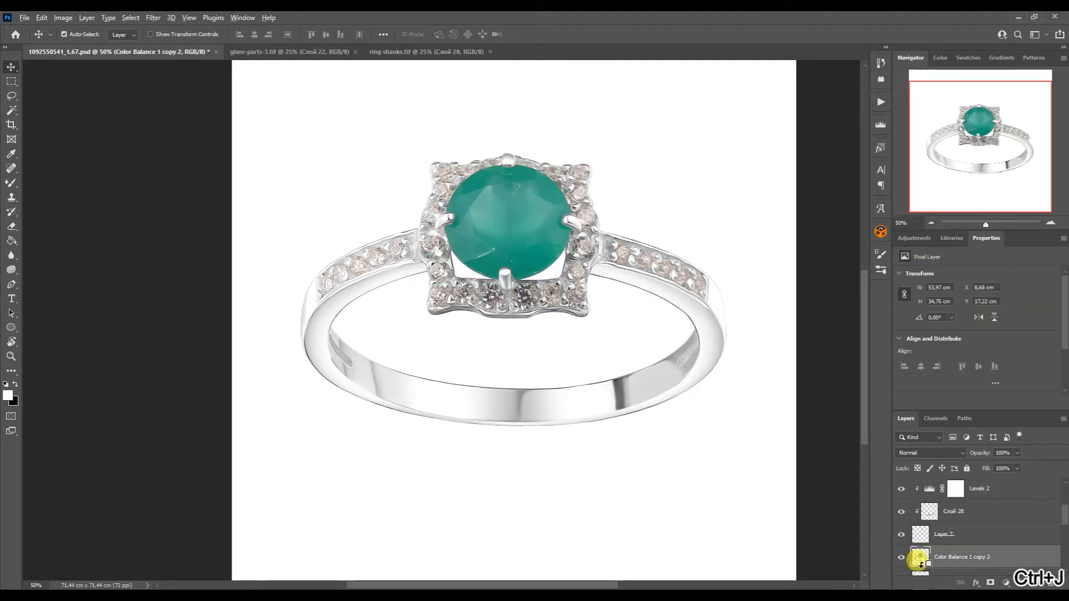
click(11, 182)
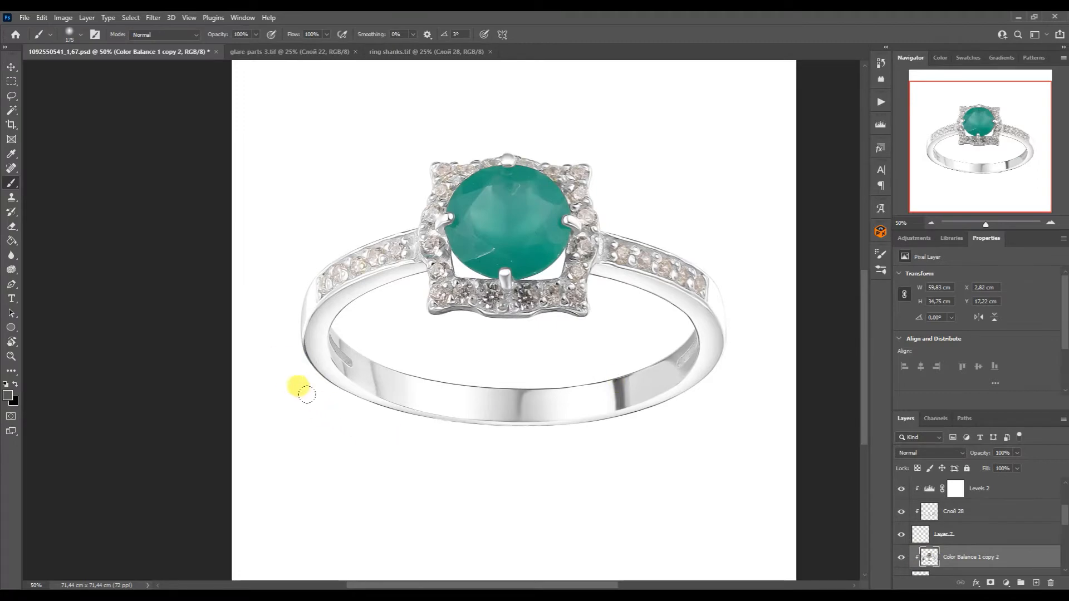
- Brush soft dark grey edges along the outer and inner contours of the shank on both sides
click(1050, 223)
drag(532, 423, 398, 362)
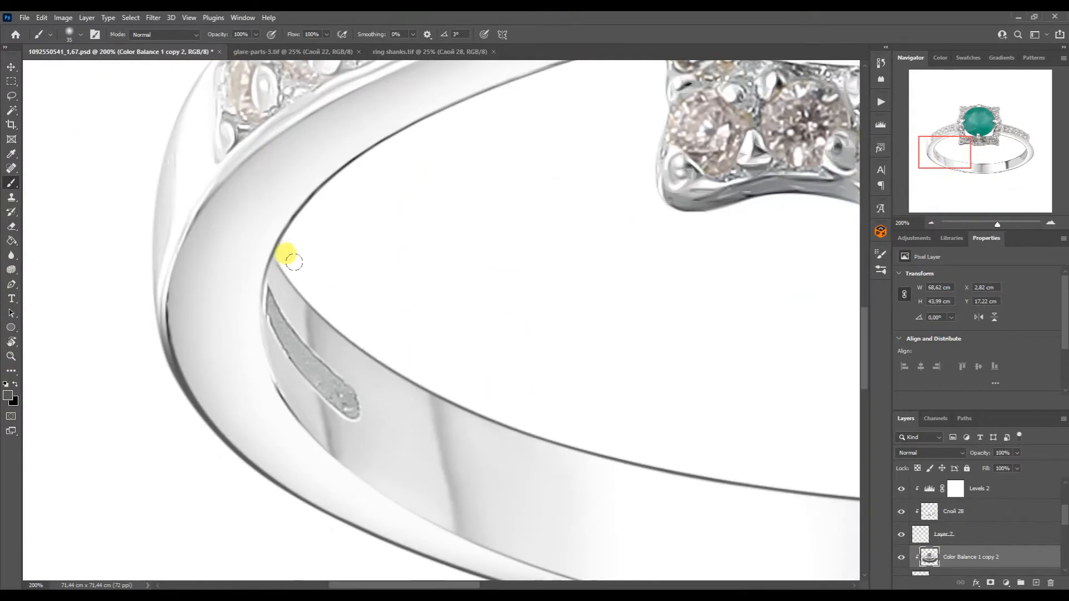
click(980, 160)
click(1000, 154)
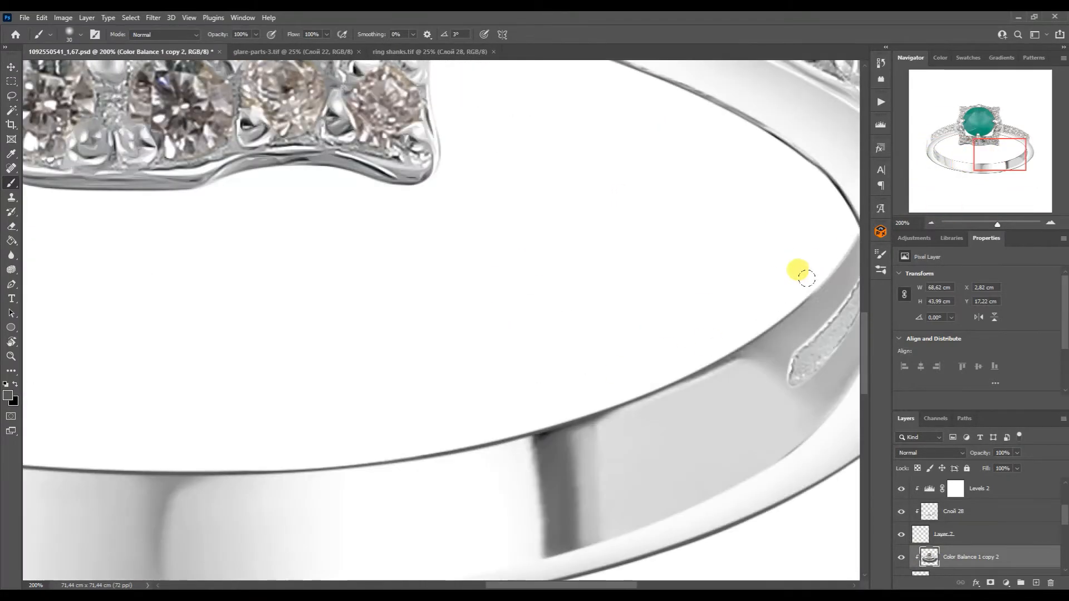
drag(813, 219, 745, 246)
key(bracketright)
key(bracketright)
key(bracketright)
drag(1005, 153, 994, 138)
drag(608, 305, 533, 282)
mouse_move(950, 142)
mouse_down()
mouse_move(922, 144)
mouse_move(962, 156)
mouse_move(1003, 149)
mouse_move(927, 155)
mouse_up()
key(bracketleft)
key(bracketleft)
key(bracketleft)
key(bracketleft)
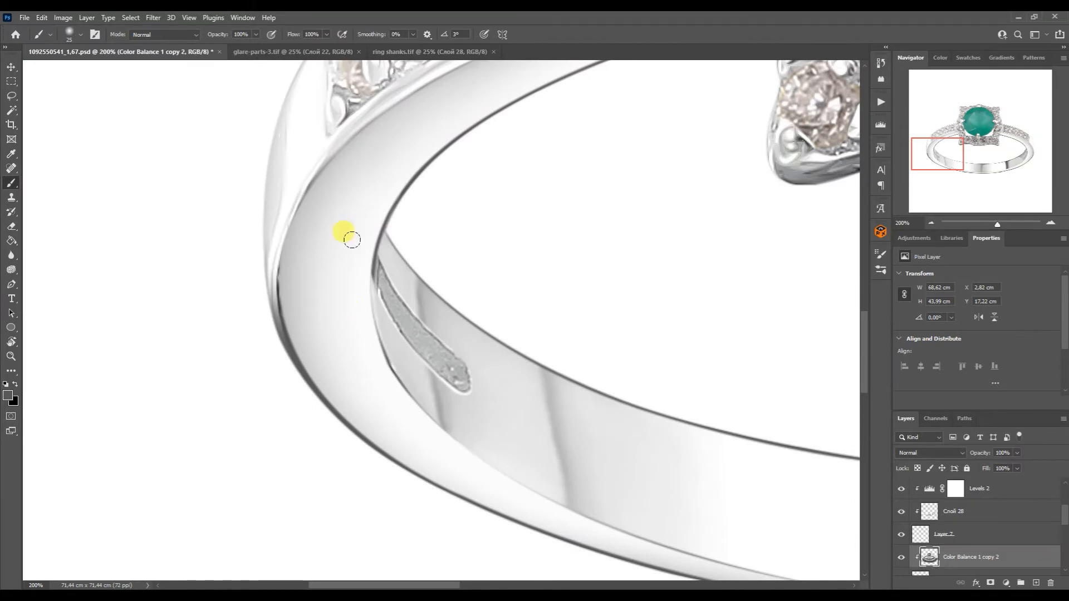
- Run the Blur Metal MAX action on the clipped inner shank piece
key(ctrl+minus)
key(ctrl+minus)
click(11, 67)
click(639, 375)
click(880, 102)
click(818, 191)
key(ctrl+plus)
drag(984, 134, 1009, 152)
click(801, 559)
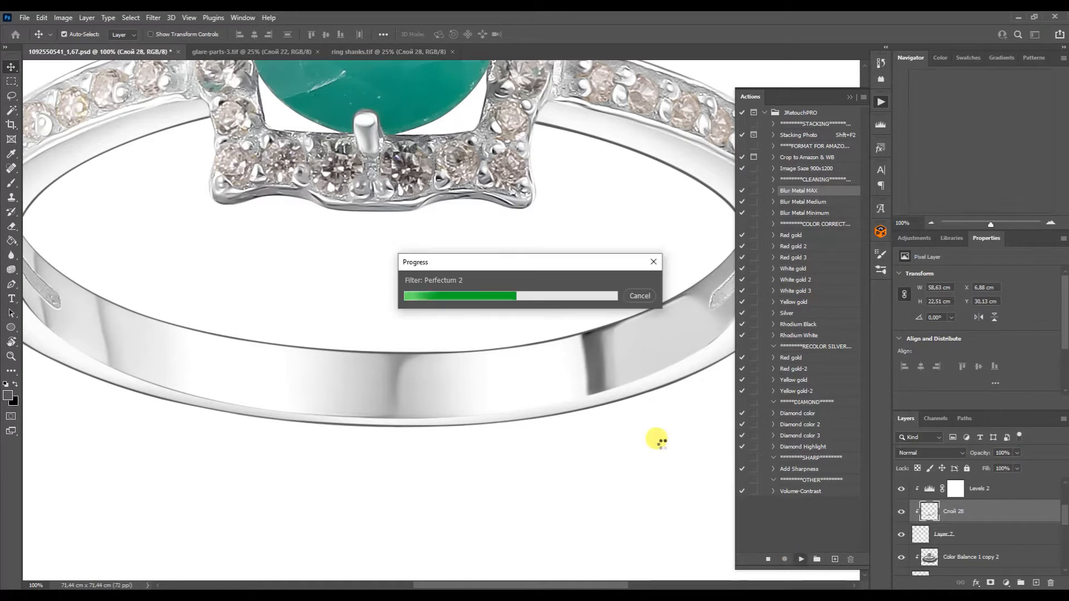
click(849, 97)
- On a new layer above the merged glare, paint grey shading inside a pen-drawn selection along the halo's lower-right rim
scroll(963, 532, up, 5)
click(971, 532)
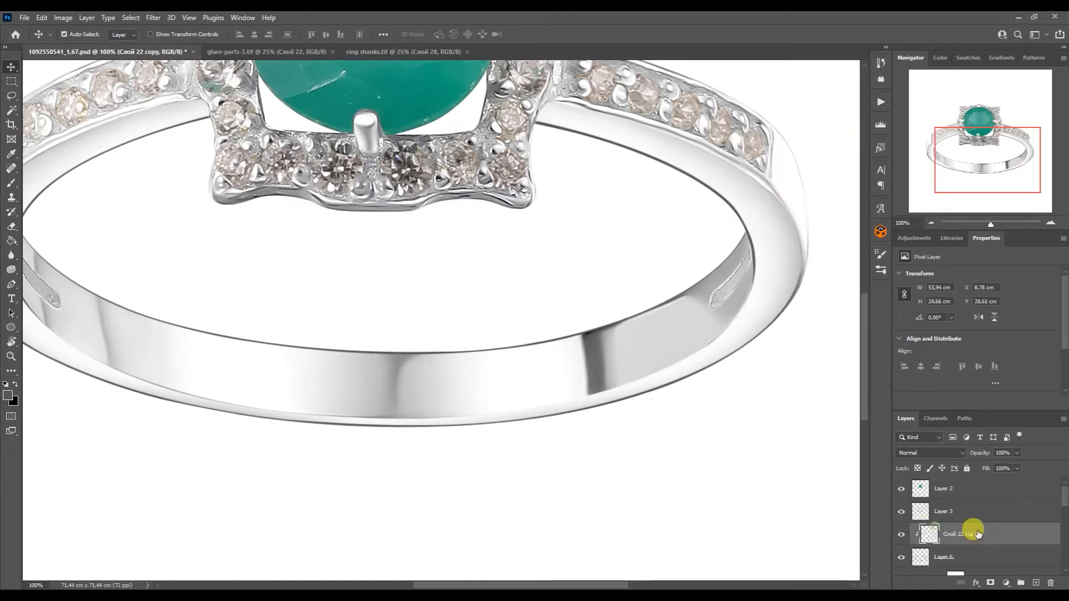
key(ctrl+shift+alt+n)
key(p)
mouse_move(433, 195)
mouse_down()
mouse_move(452, 188)
mouse_move(436, 194)
mouse_up()
drag(531, 200, 526, 216)
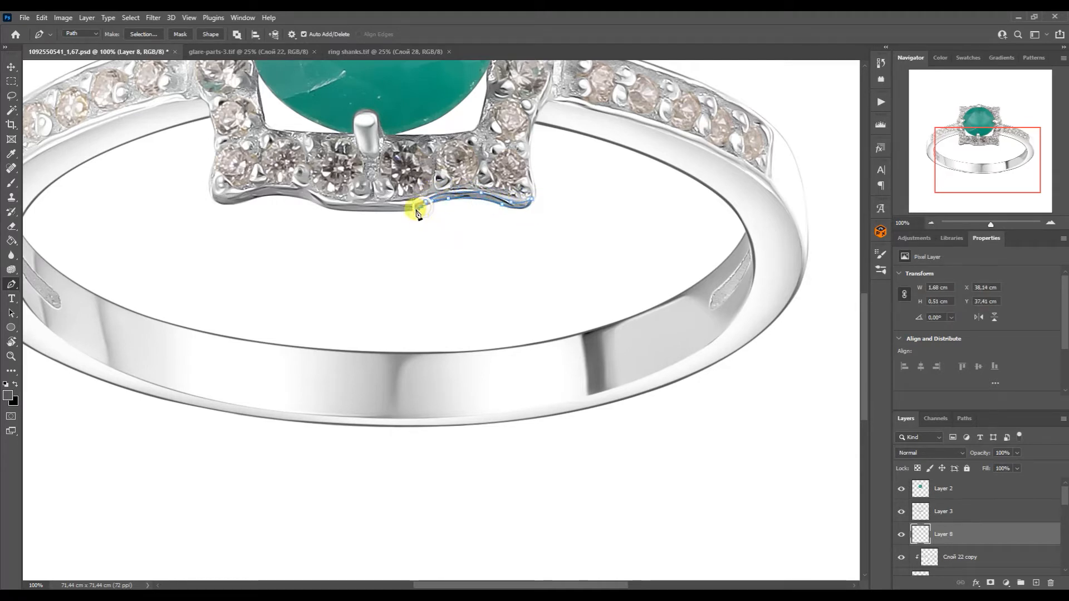
key(ctrl+Return)
click(11, 183)
alt+click(472, 193)
drag(507, 202, 423, 208)
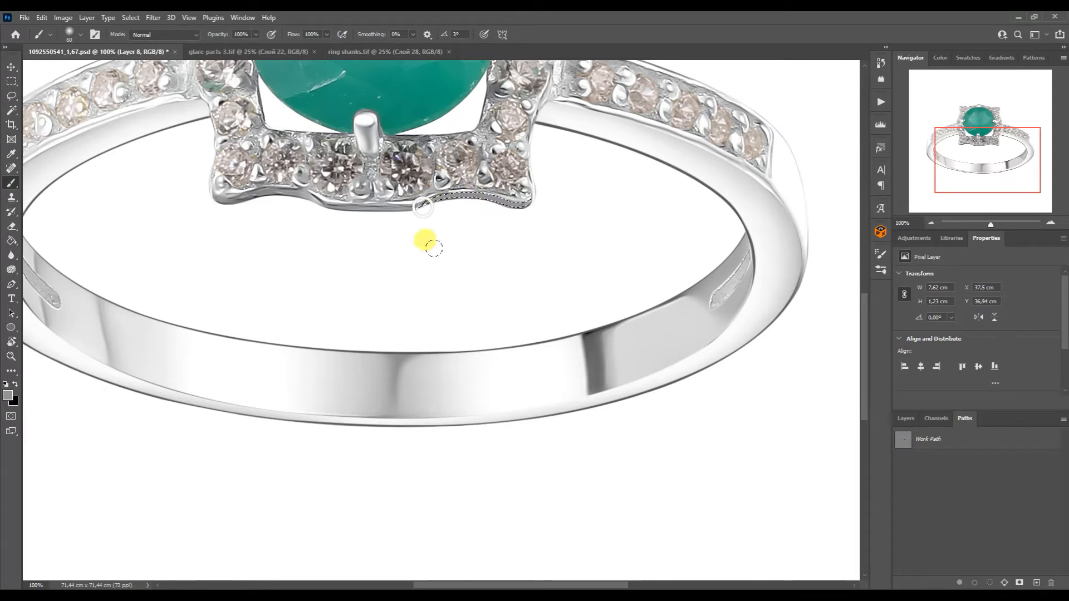
key(ctrl+d)
- Outline the halo's lower-left rim with the Pen tool and paint soft shading inside that selection
drag(950, 147, 924, 139)
key(p)
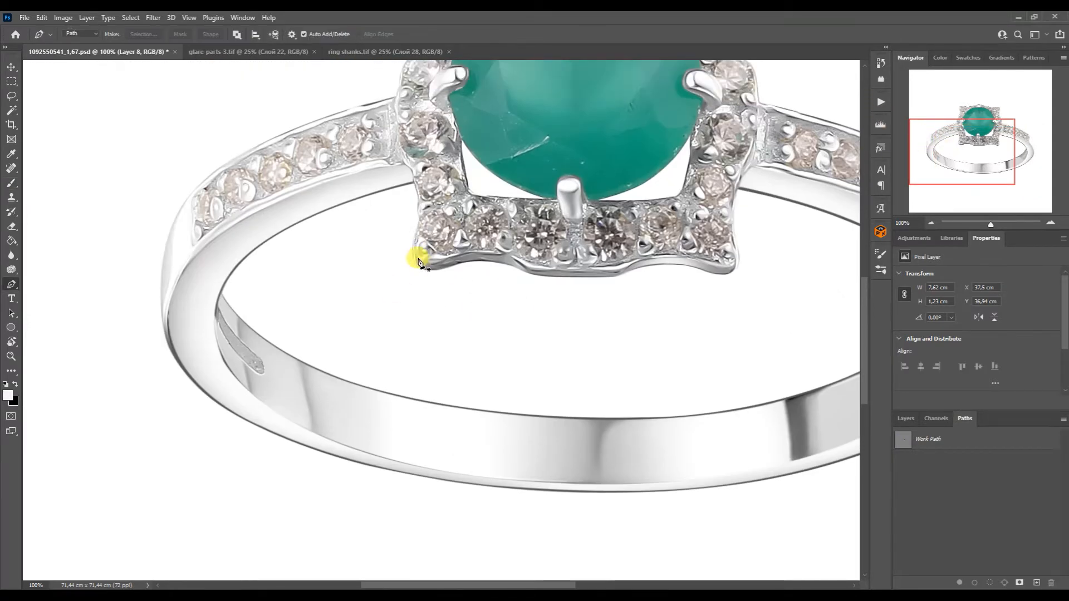
click(415, 254)
drag(446, 258, 418, 262)
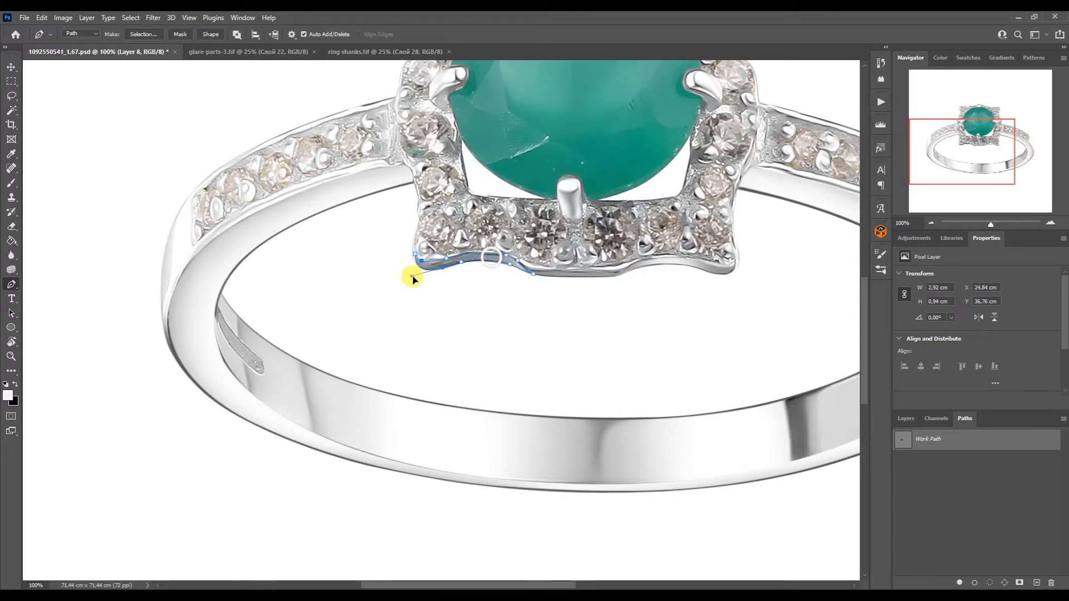
key(ctrl+Return)
key(b)
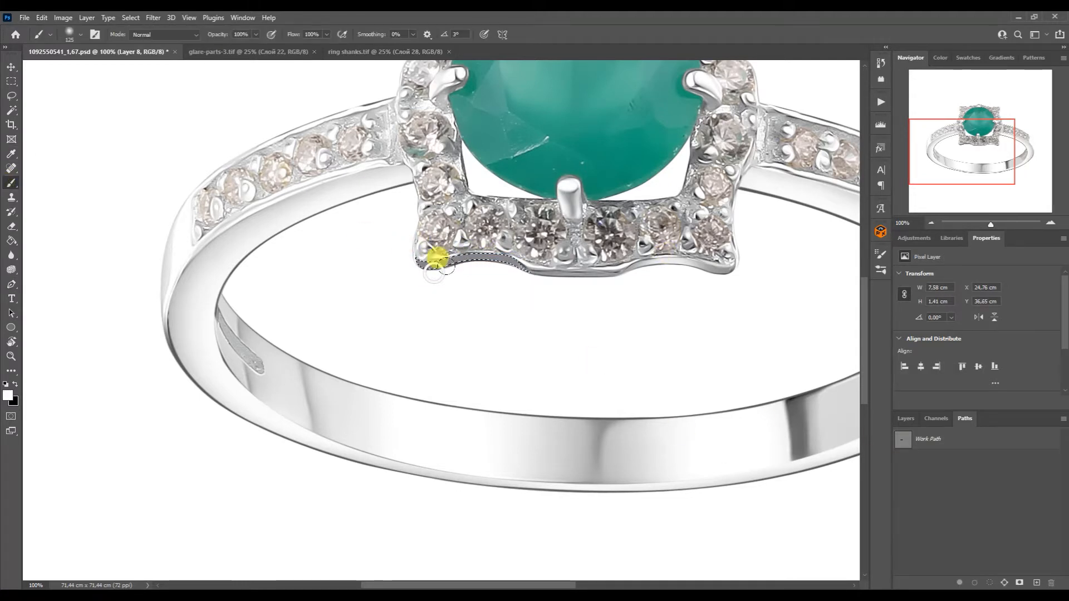
key(ctrl+d)
- Outline the central part of the halo's lower rim and paint soft highlights inside that selection
key(p)
click(523, 265)
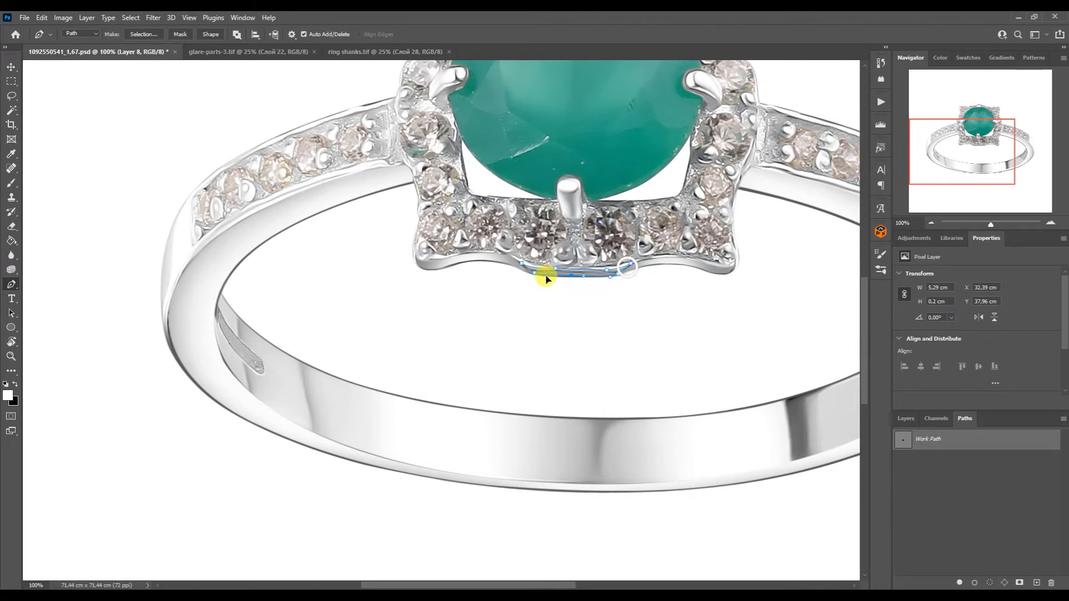
key(ctrl+Return)
key(b)
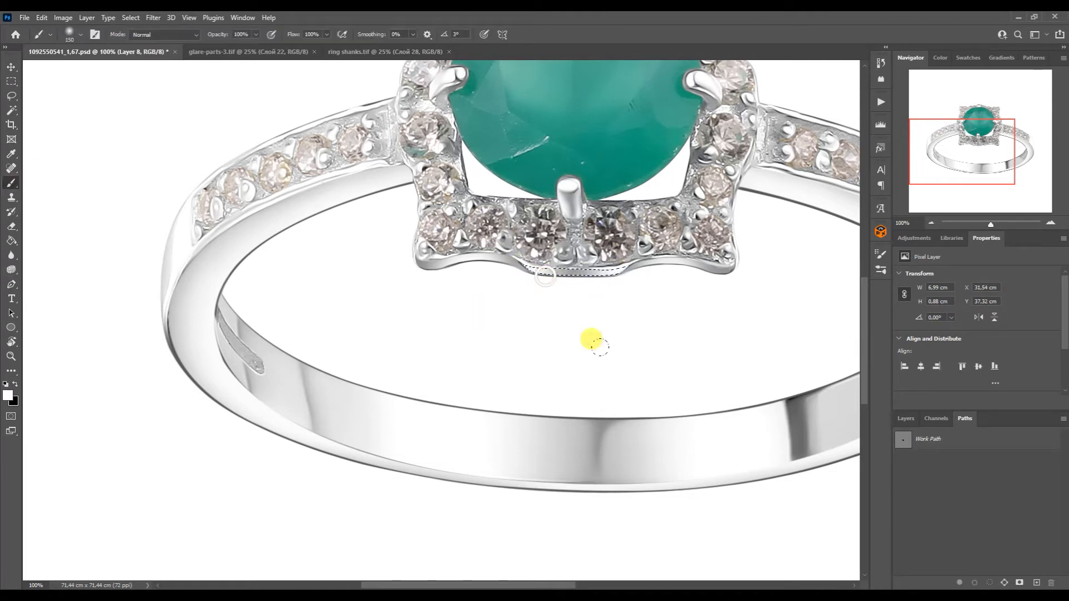
key(ctrl+d)
- Add a new layer and draw a thin crescent pen path along the lower edge of the shank's inner surface
click(931, 223)
click(931, 223)
click(905, 419)
click(1036, 583)
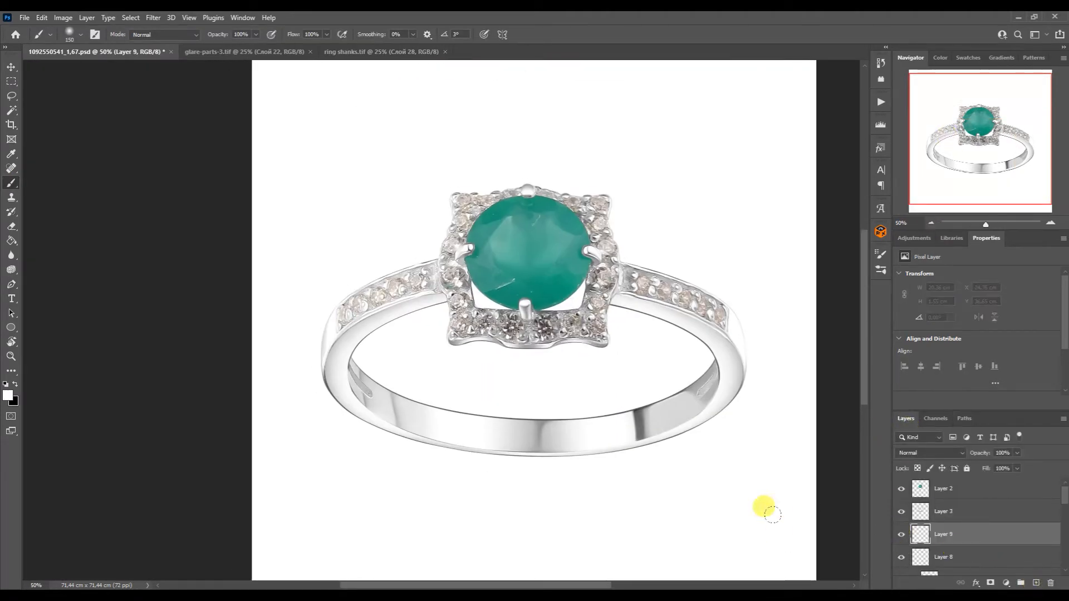
key(p)
drag(674, 428, 545, 489)
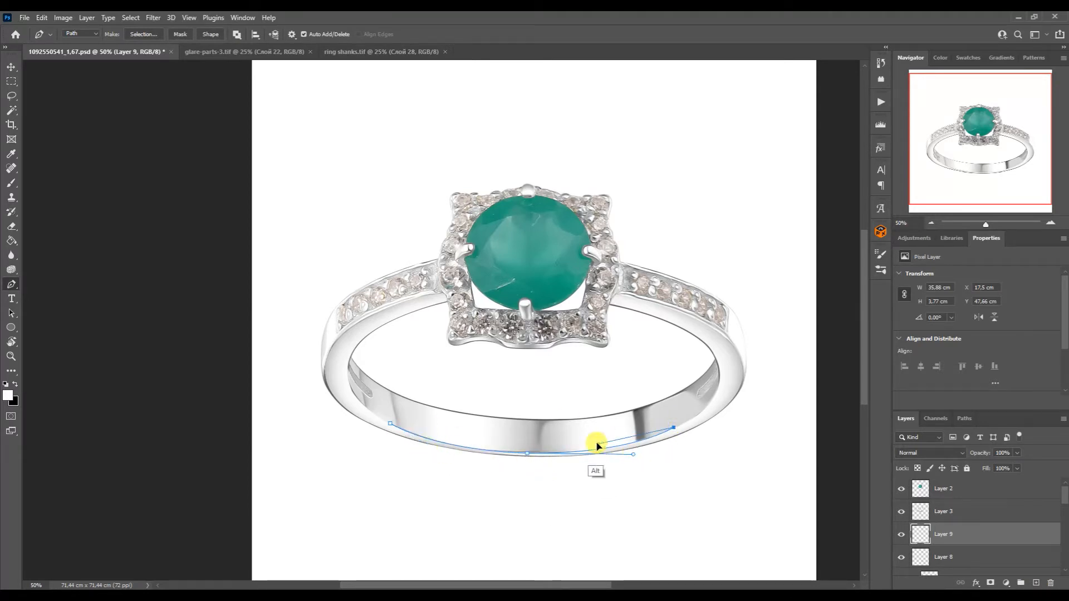
drag(673, 428, 638, 447)
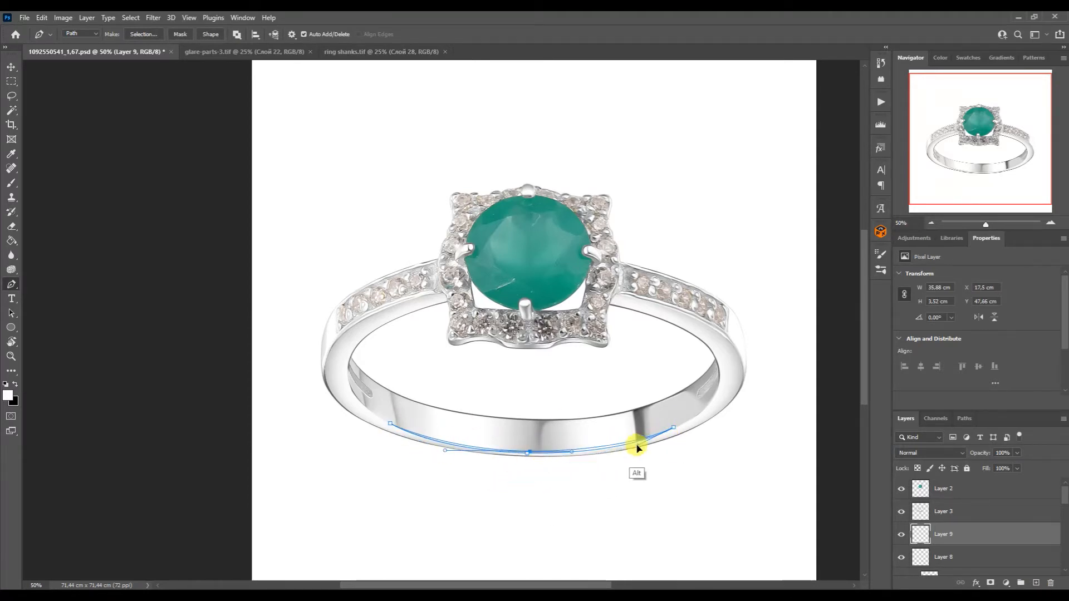
- Load the crescent path as a selection and brush it black as a dark contour line
click(964, 418)
ctrl+click(903, 440)
click(11, 183)
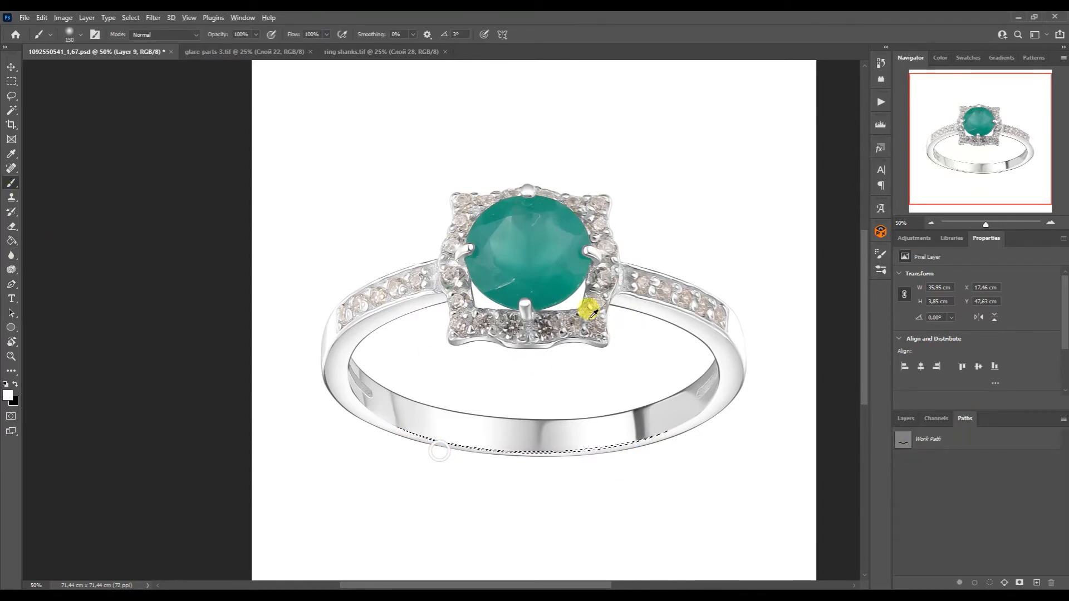
drag(554, 448, 668, 434)
key(ctrl+d)
- Smooth the metal edges below the shoulder stones on the Color Balance 1 copy 2 layer with the Mixer Brush
click(11, 66)
click(633, 339)
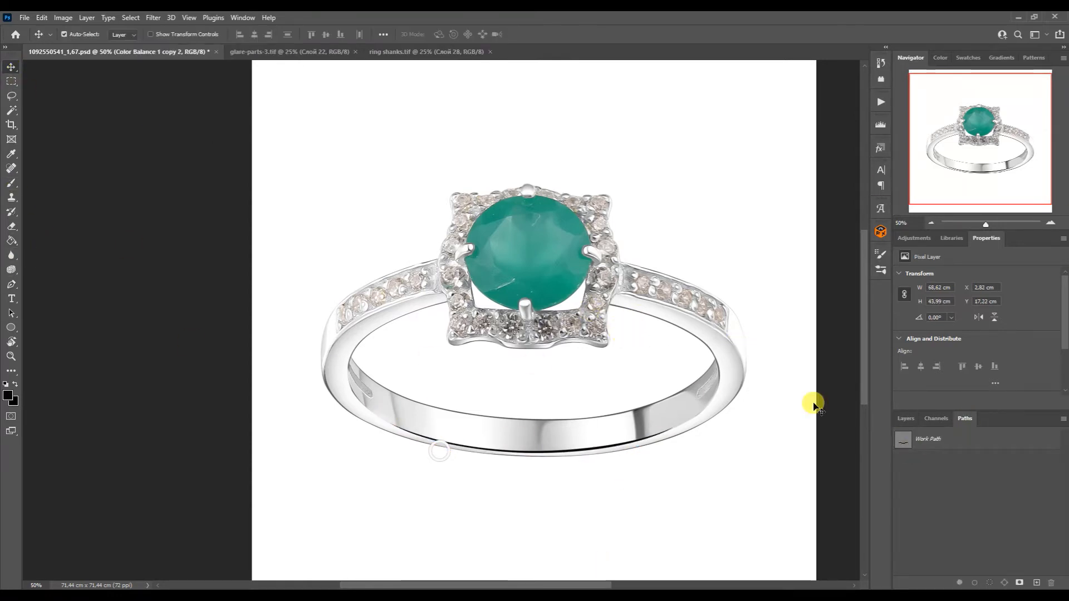
click(905, 419)
click(11, 183)
scroll(746, 334, up, 3)
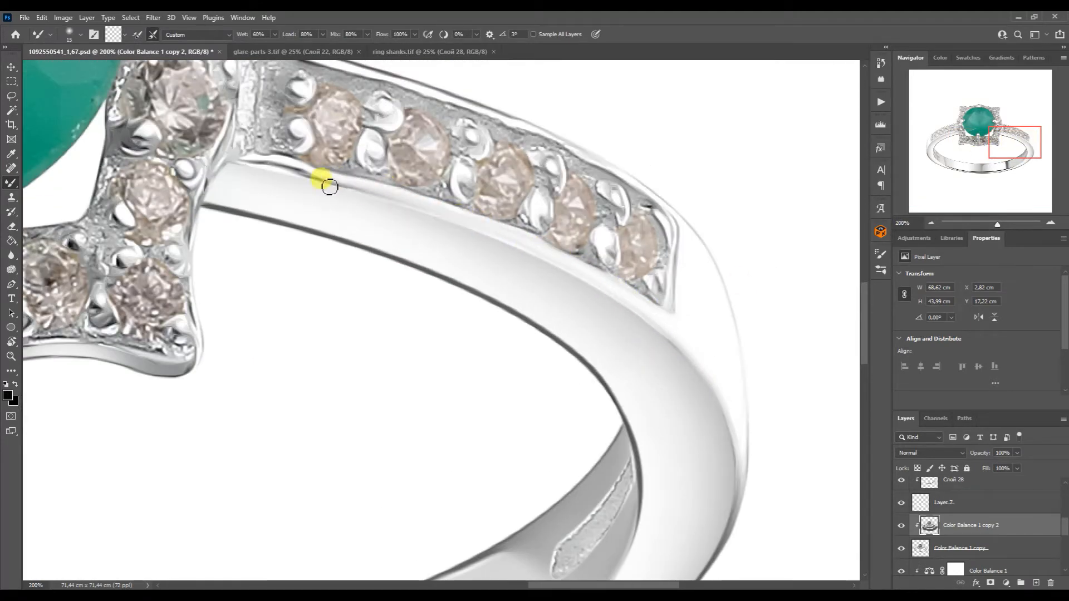
drag(994, 140, 919, 139)
key([)
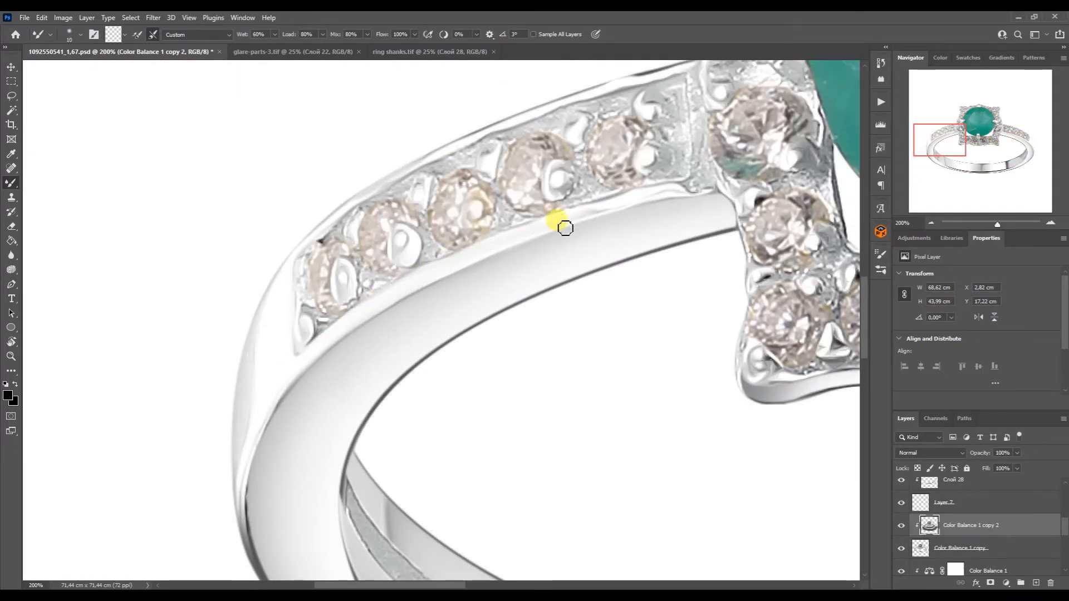
- Draw a pen path along the metal ledge below the stones on the ring's right shoulder
click(931, 223)
click(931, 223)
drag(941, 139, 980, 135)
key(p)
click(1050, 223)
click(1050, 222)
click(1026, 144)
drag(569, 461, 359, 177)
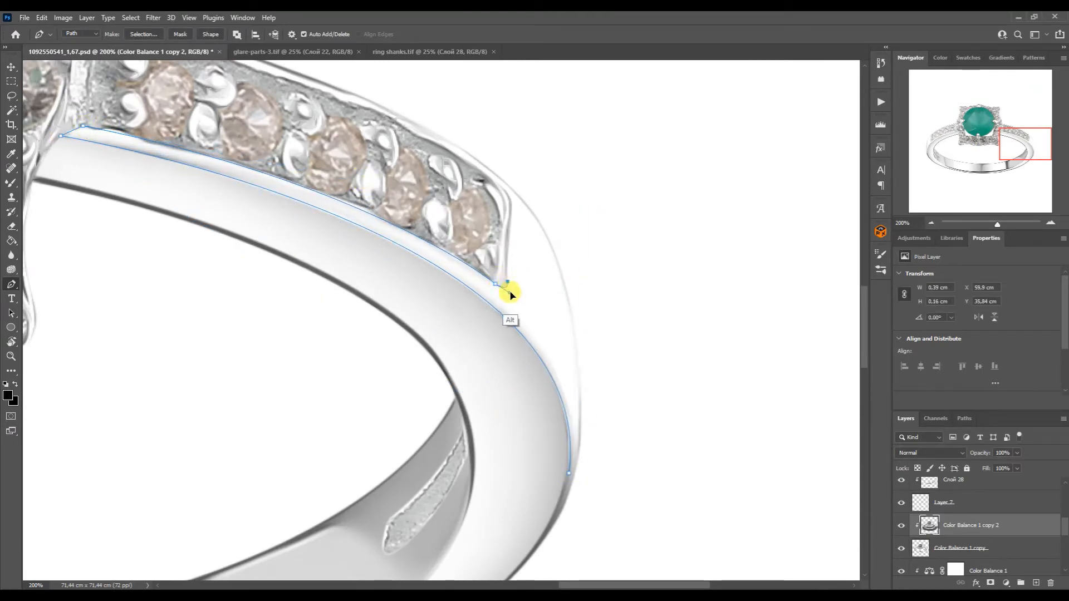
- Extend the right shoulder path around the stone channel and along the outer shank edge to close it
drag(1025, 143, 1007, 131)
drag(707, 320, 675, 284)
click(817, 417)
drag(455, 216, 767, 299)
click(762, 355)
drag(585, 250, 581, 253)
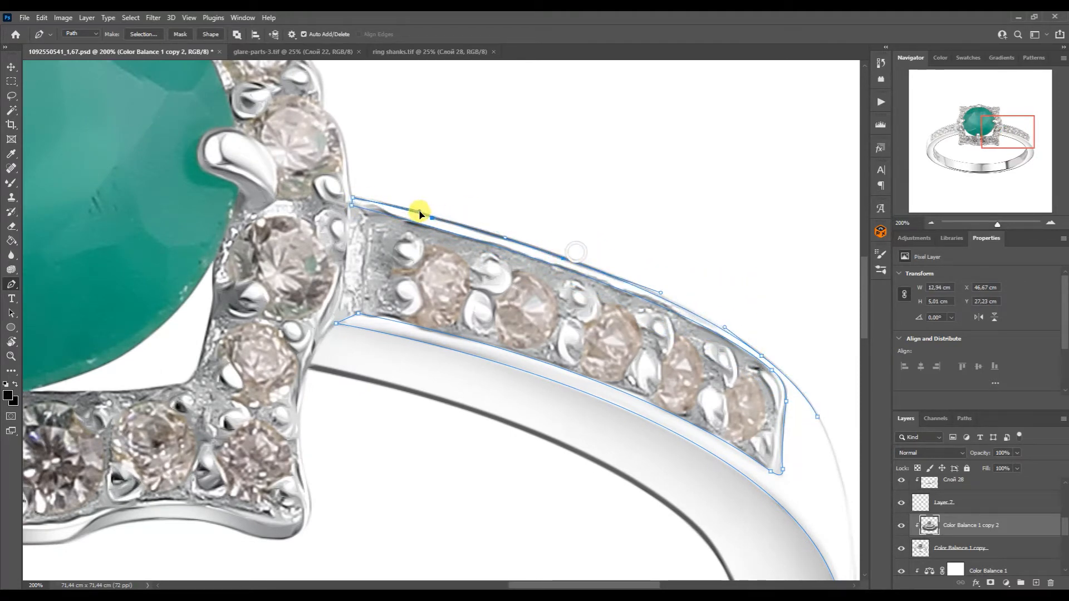
drag(819, 419, 598, 166)
drag(627, 223, 654, 272)
- Draw a matching closed pen path on the left shoulder, following the outer edge, stone channel and inner ridge
drag(1000, 144, 911, 139)
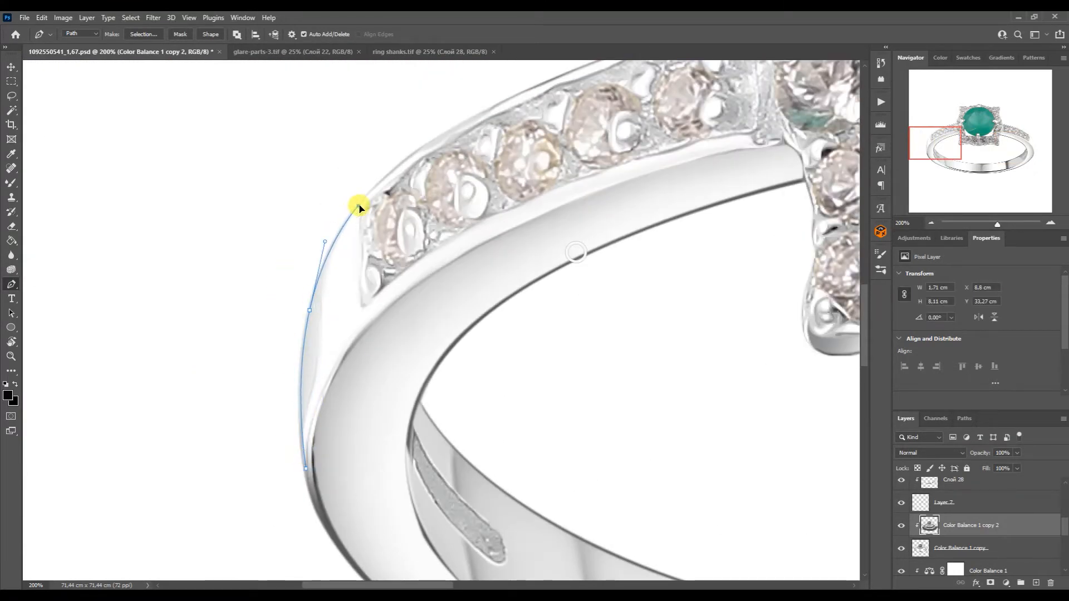
drag(362, 202, 419, 148)
drag(935, 143, 944, 135)
drag(281, 288, 327, 224)
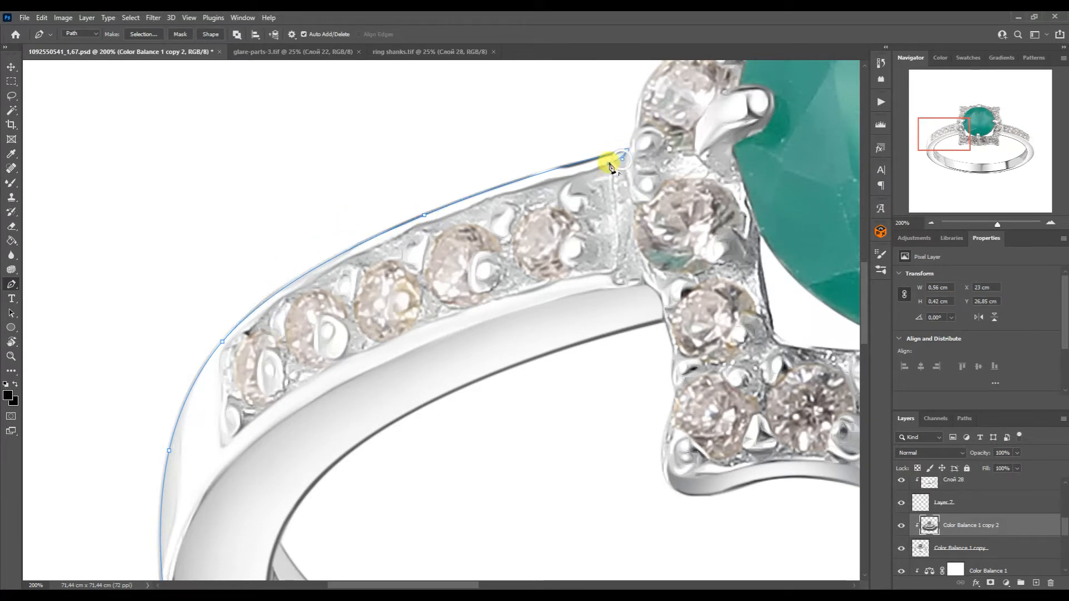
drag(583, 170, 310, 240)
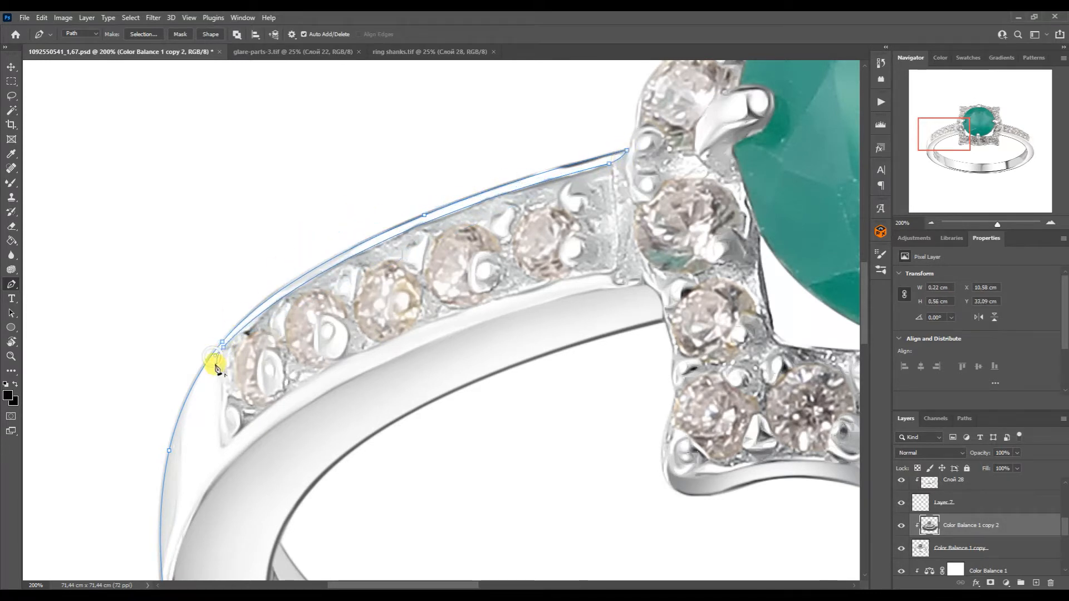
click(614, 273)
drag(247, 429, 403, 295)
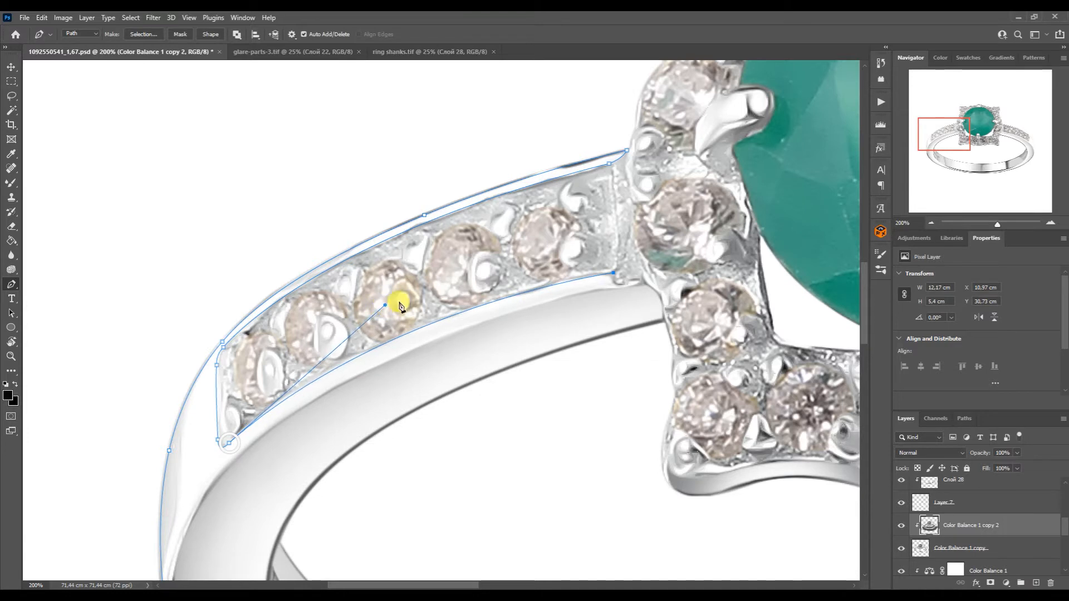
drag(205, 495, 271, 363)
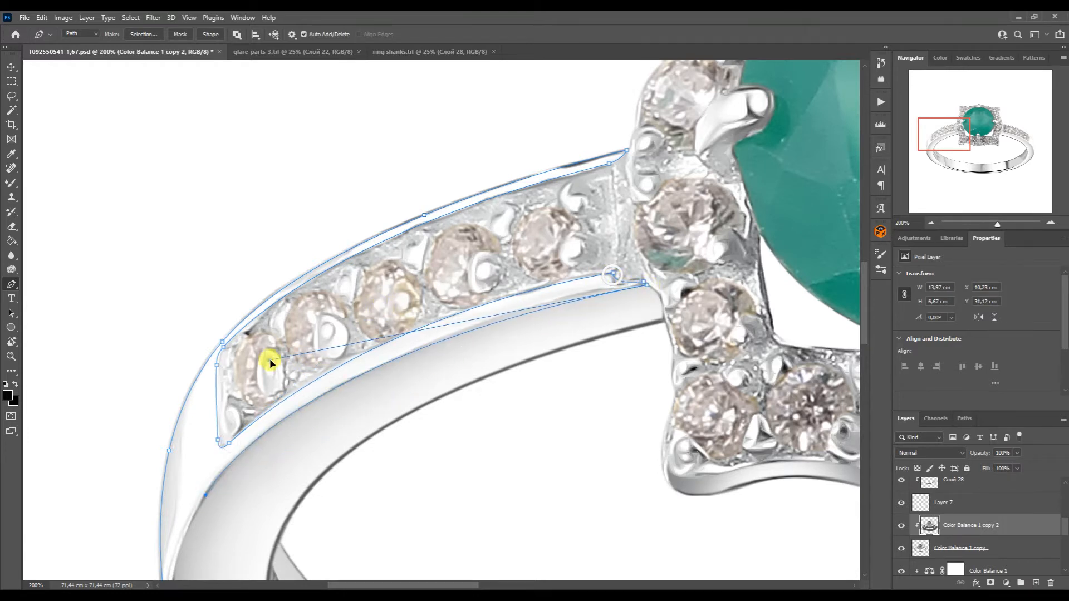
drag(205, 495, 345, 302)
drag(346, 302, 325, 344)
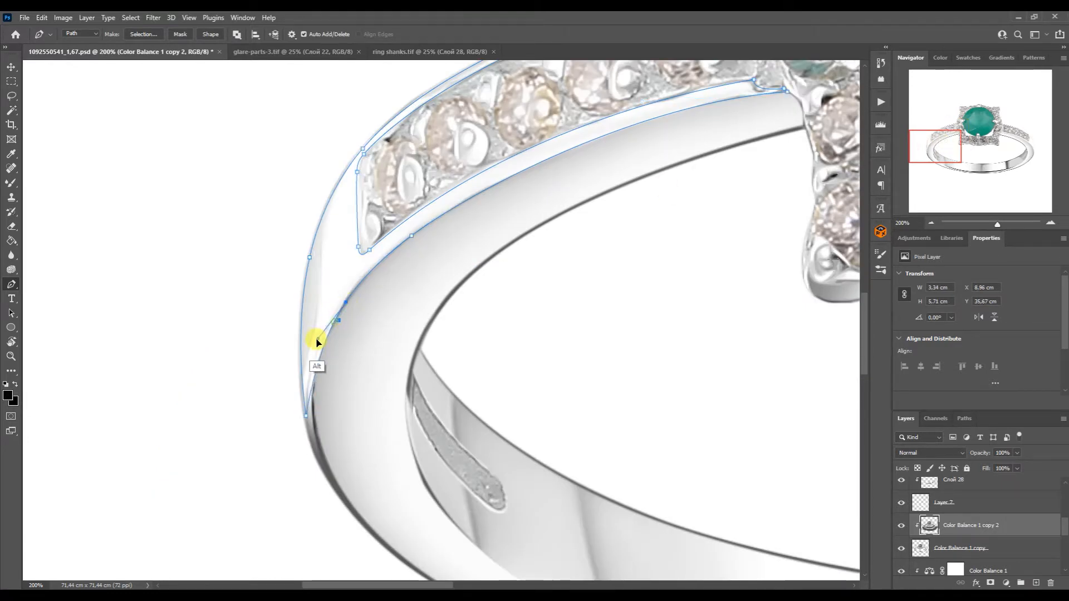
- Load the shoulder paths as a selection and copy that metal from Color Balance 1 copy 2 to a new layer
click(963, 418)
ctrl+click(911, 440)
click(906, 418)
key(ctrl+j)
- Bring a glare part from glare-parts-3.tif onto the left shoulder, transform it to fit and clip it to Layer 10
double_click(932, 223)
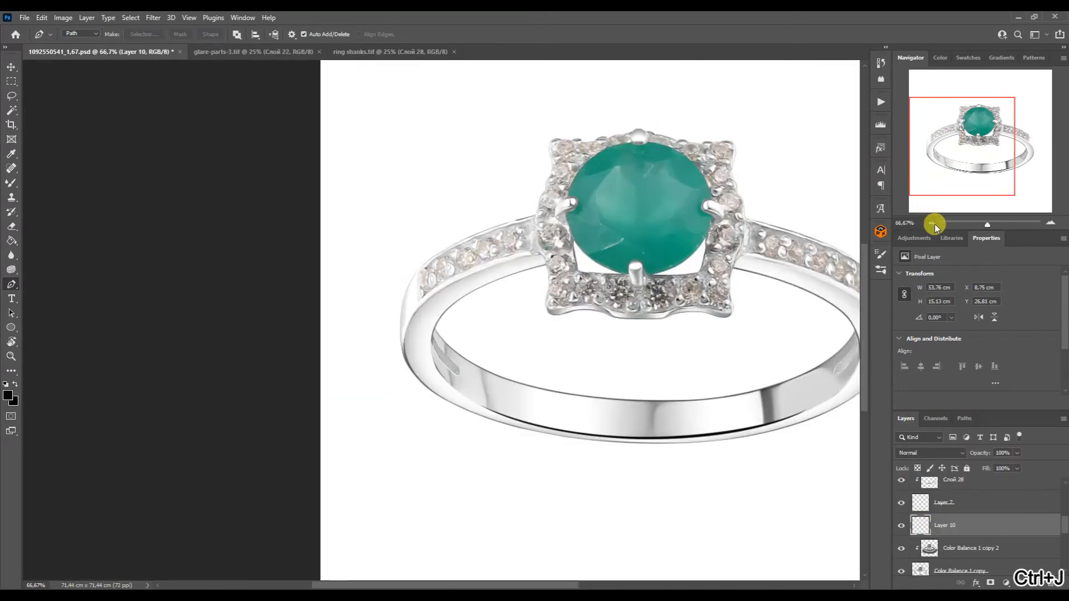
click(932, 224)
click(283, 51)
key(v)
drag(284, 281, 457, 334)
key(ctrl+t)
drag(548, 245, 560, 357)
drag(456, 295, 453, 270)
key(Return)
alt+click(917, 500)
- Warp the glare part so it follows the curve of the left shoulder
key(ctrl+t)
right_click(443, 297)
click(466, 372)
drag(477, 320, 466, 297)
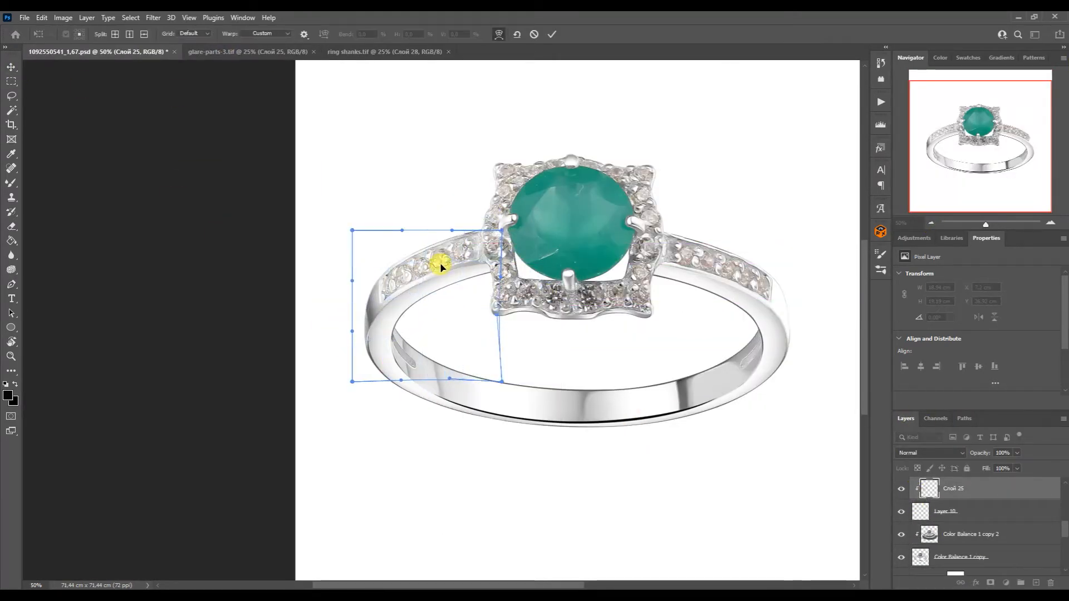
drag(501, 230, 507, 222)
drag(352, 280, 367, 285)
drag(359, 367, 368, 341)
drag(353, 231, 354, 234)
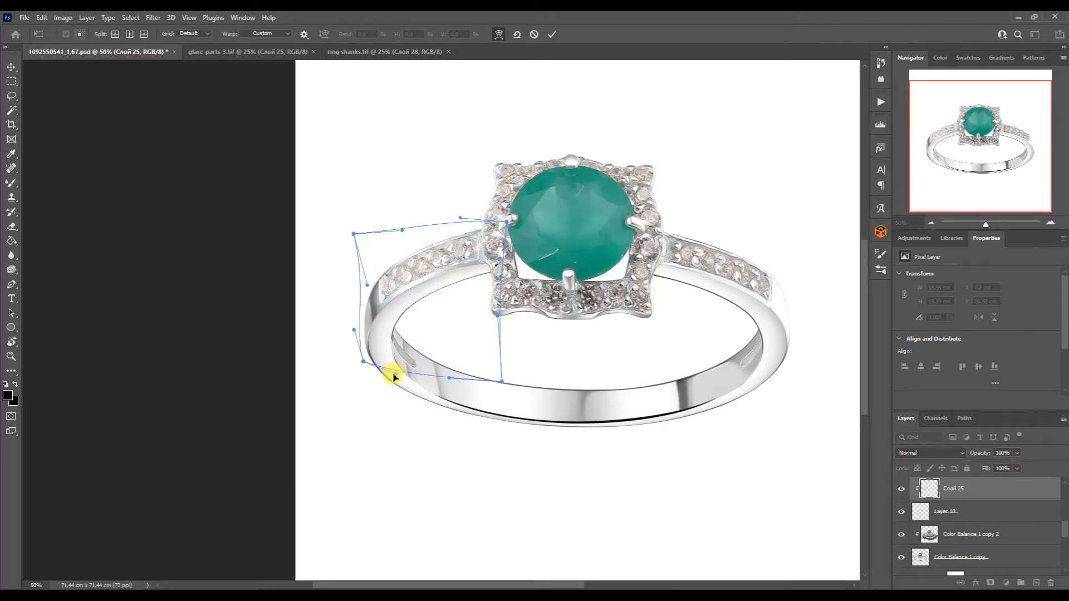
key(Return)
- Duplicate the warped glare part, flip it horizontally and fit it to the right shoulder as a clipped layer
key(ctrl+j)
key(ctrl+t)
right_click(465, 279)
click(477, 506)
drag(415, 301, 754, 298)
key(Return)
alt+click(933, 497)
key(ctrl+t)
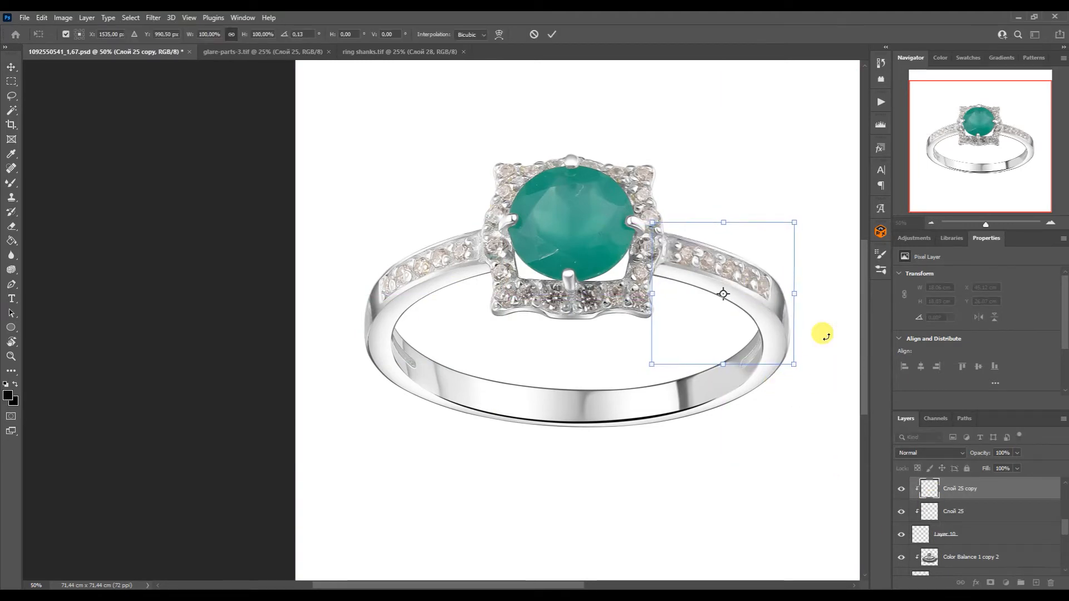
key(Return)
- Merge the two glare layers and run the Blur Metal MAX action on the result
key(alt+shift+[)
key(ctrl+e)
click(881, 102)
click(801, 558)
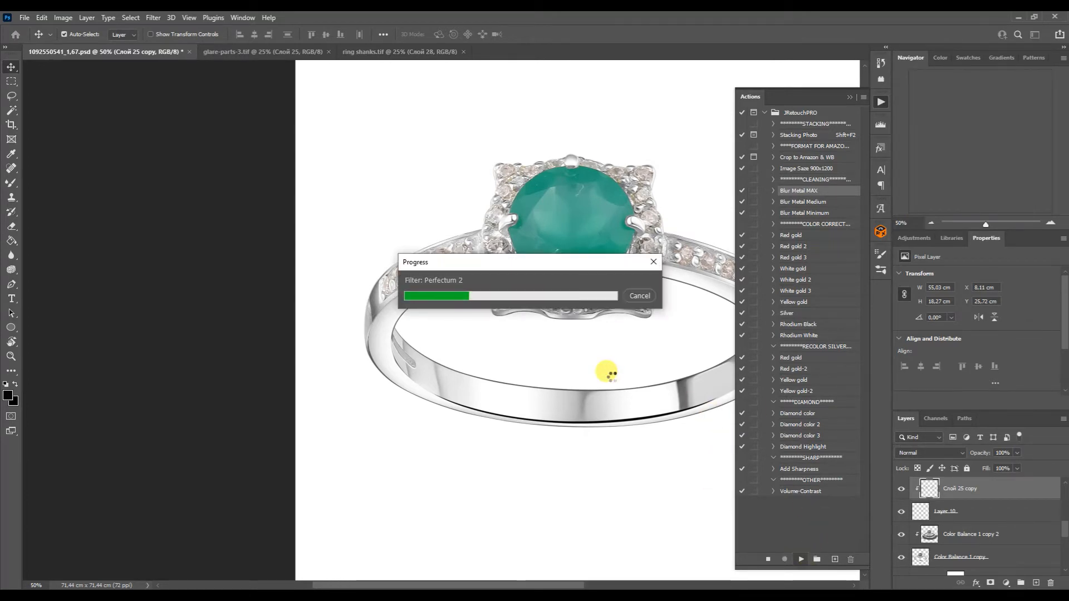
- Clean up the outer shoulder contours on the Color Balance 1 copy 2 layer with the Brush in sampled colours
click(958, 535)
right_click(10, 183)
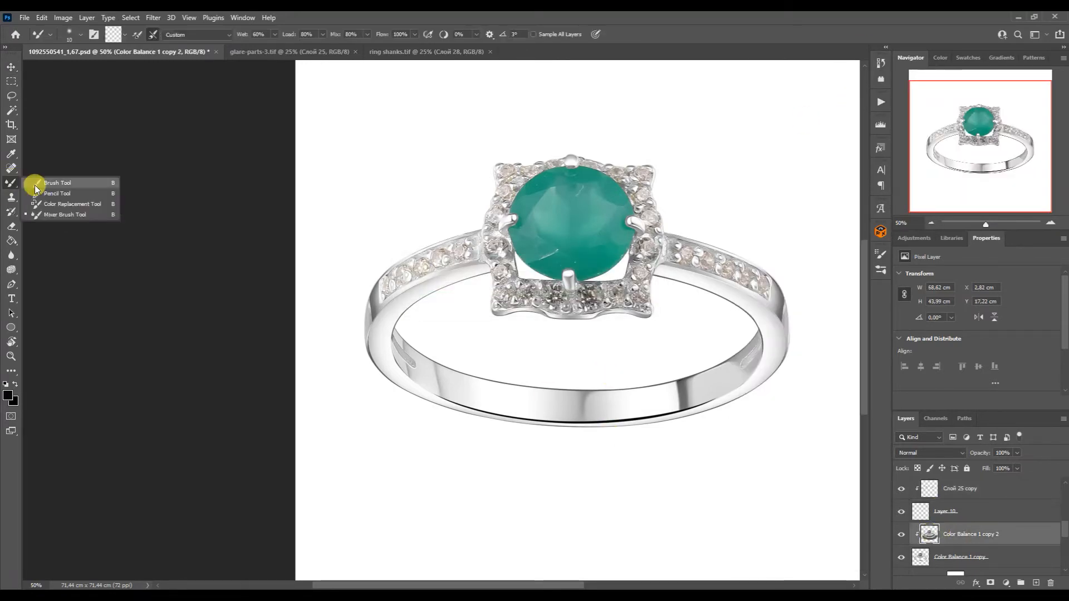
click(35, 184)
key(ctrl+plus)
key(ctrl+plus)
key(ctrl+plus)
key(ctrl+plus)
drag(943, 147, 926, 140)
alt+click(455, 77)
drag(671, 397, 442, 562)
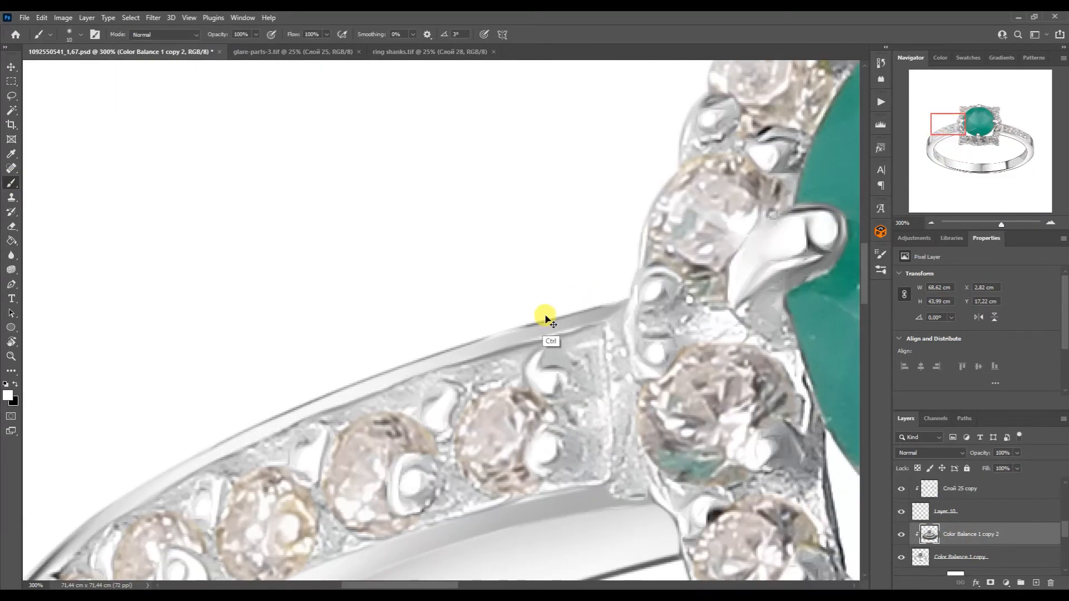
drag(88, 505, 545, 273)
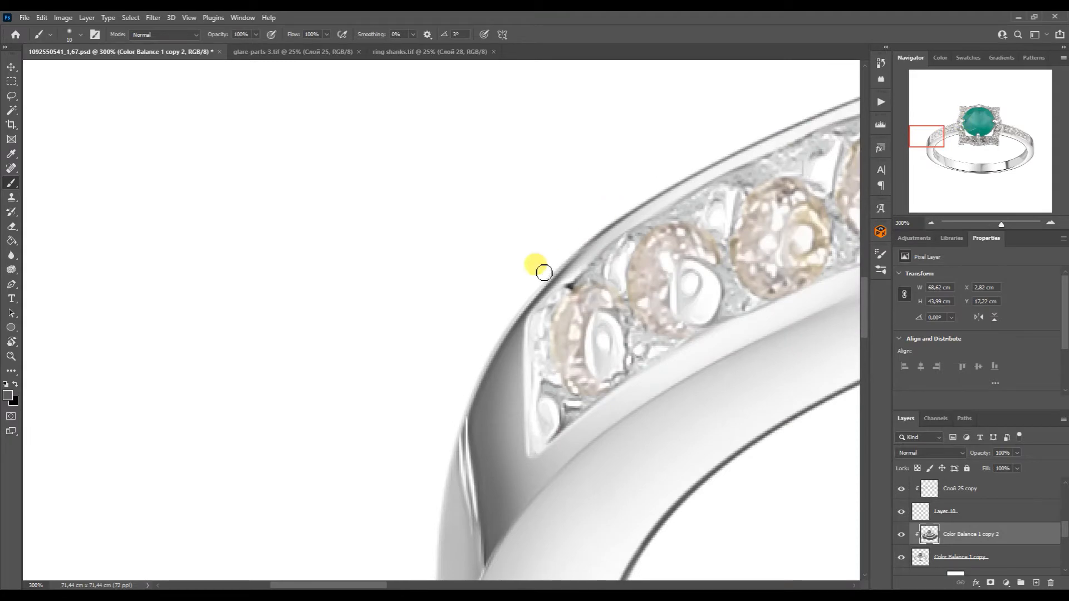
scroll(854, 163, down, 5)
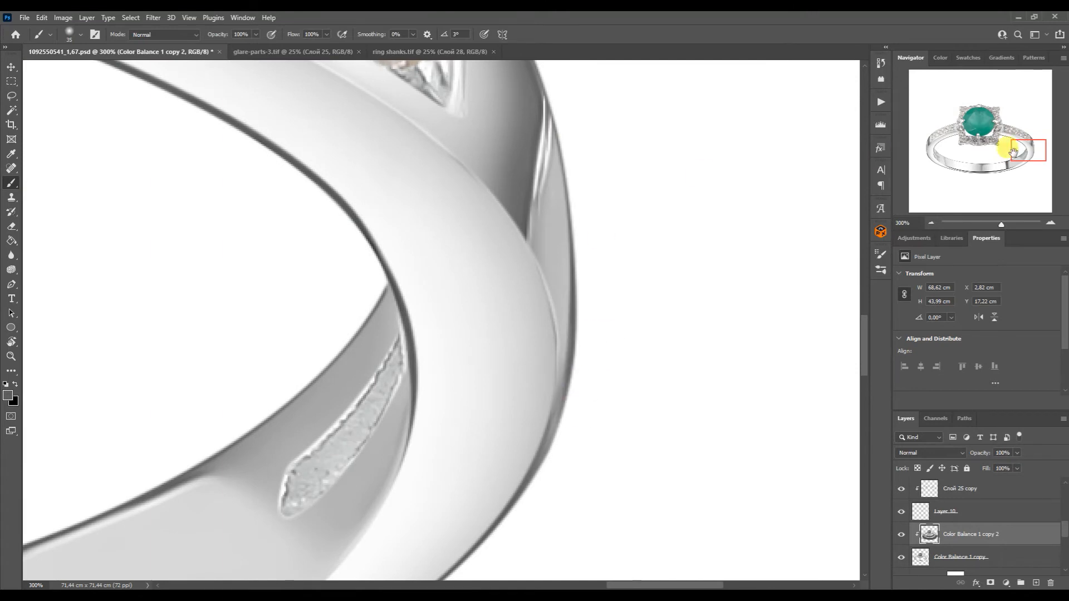
drag(1013, 152, 1009, 143)
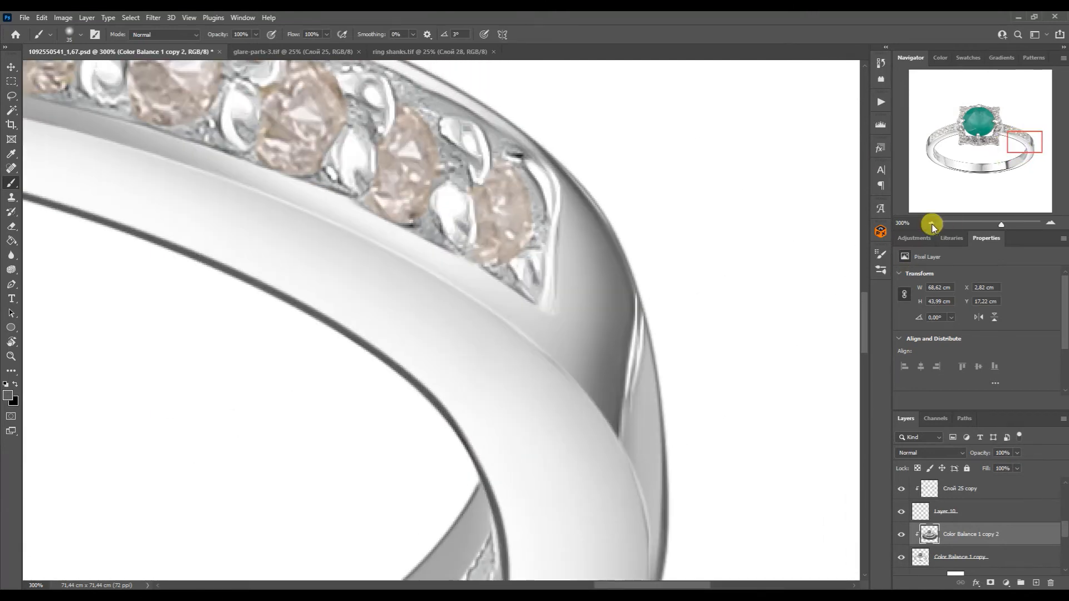
- Merge the ring layers from Color Balance 1 copy up through Layer 9 into one layer
click(931, 223)
click(931, 223)
click(932, 223)
click(951, 557)
drag(1064, 534, 1065, 504)
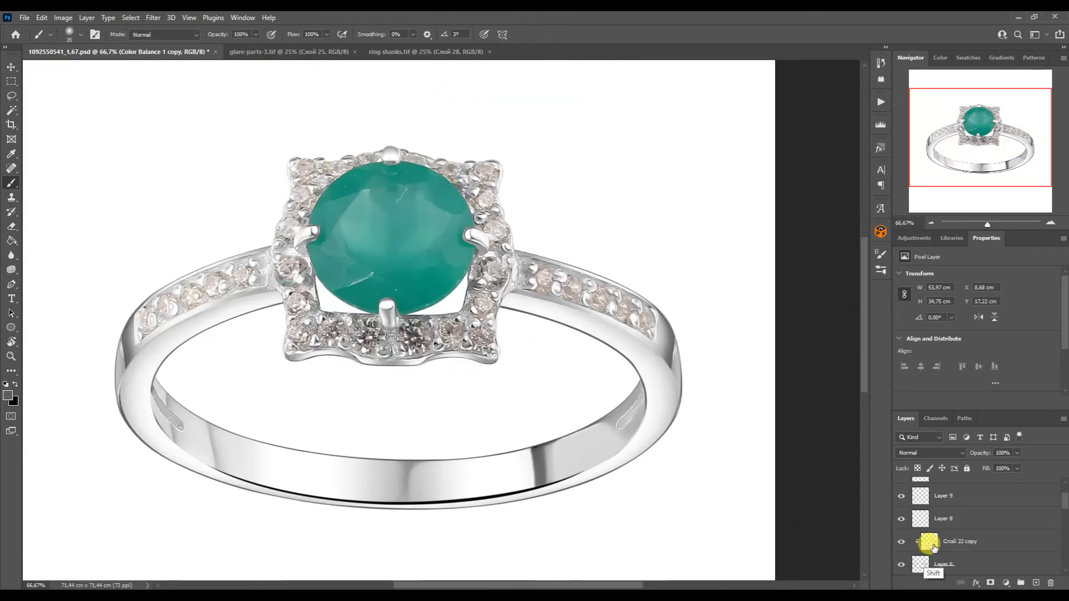
shift+click(1056, 490)
key(ctrl+e)
- Duplicate the merged ring layer and blur the copy with a filter
key(ctrl+j)
click(151, 21)
mouse_move(234, 158)
click(326, 201)
click(726, 290)
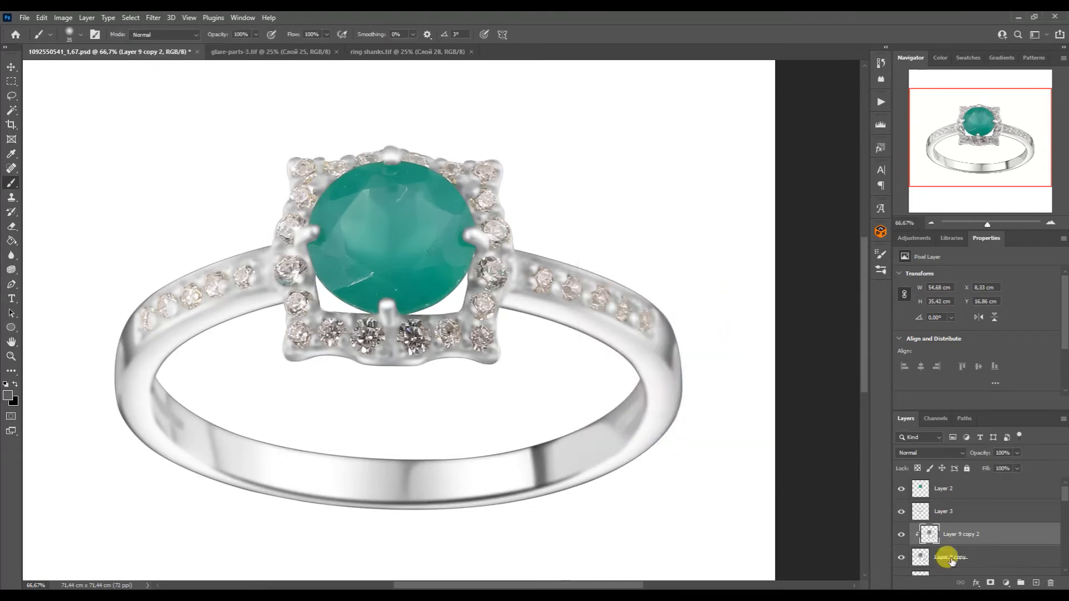
- Add an inverted mask to the blurred copy and paint it white along the left shoulder's lower ridge
click(991, 583)
key(ctrl+i)
right_click(12, 184)
click(56, 184)
click(1050, 222)
click(1050, 223)
click(1050, 223)
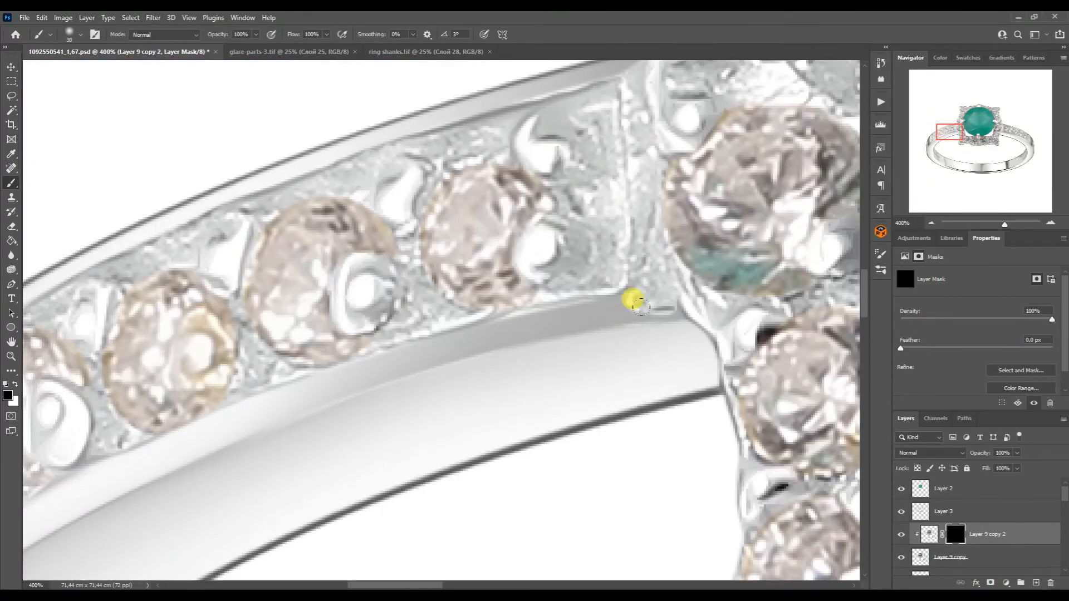
drag(295, 424, 549, 304)
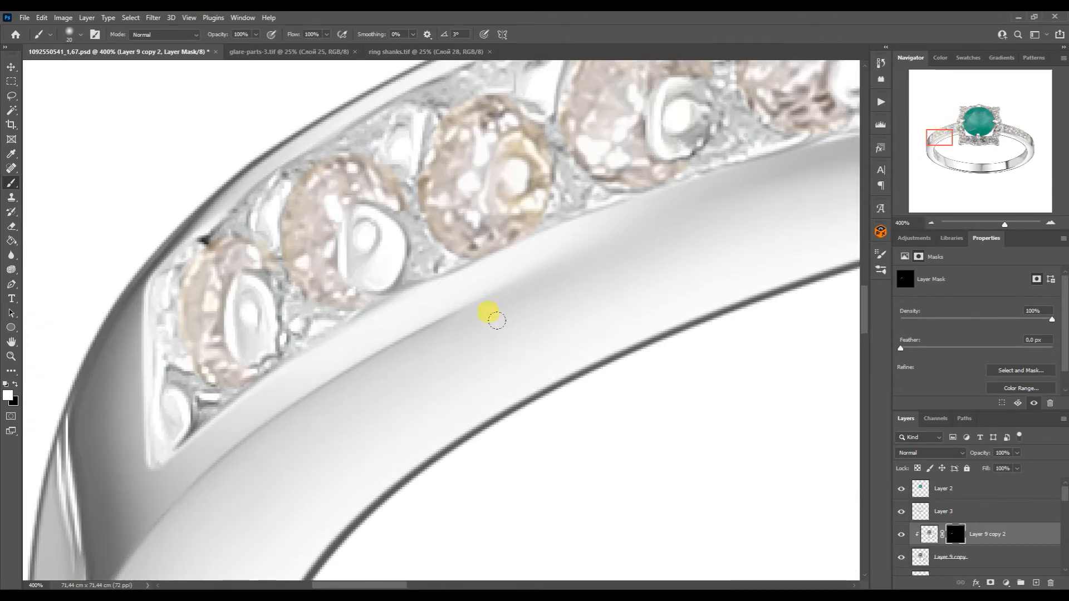
drag(175, 497, 490, 332)
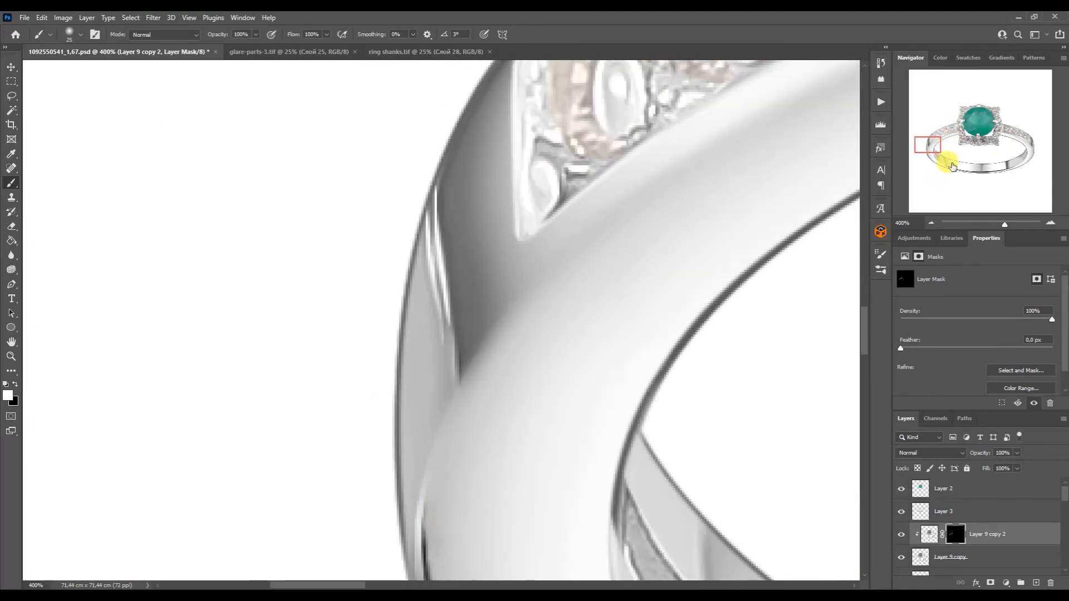
drag(439, 434, 454, 262)
- Paint the mask white along the right shoulder's lower ridge to blend the metal transition
click(931, 223)
click(1050, 223)
drag(963, 142, 1002, 132)
drag(412, 313, 739, 412)
drag(991, 132, 1004, 139)
drag(491, 268, 796, 416)
drag(1002, 139, 1015, 144)
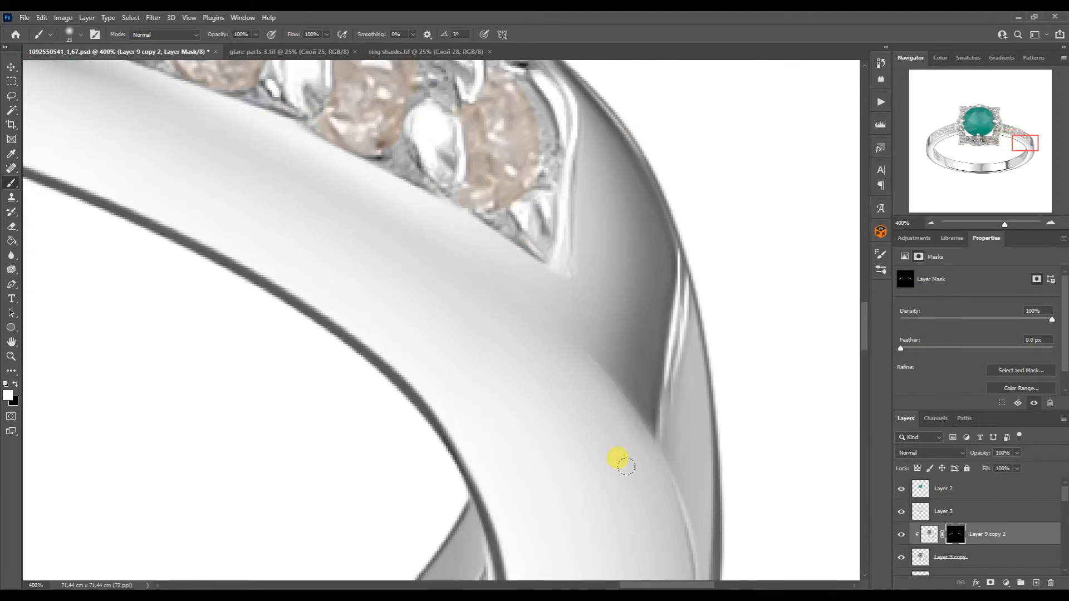
drag(646, 521, 582, 289)
- Add a new layer and draw thin pen paths along the ridges below the stones on both shoulders
click(990, 223)
drag(992, 154, 978, 142)
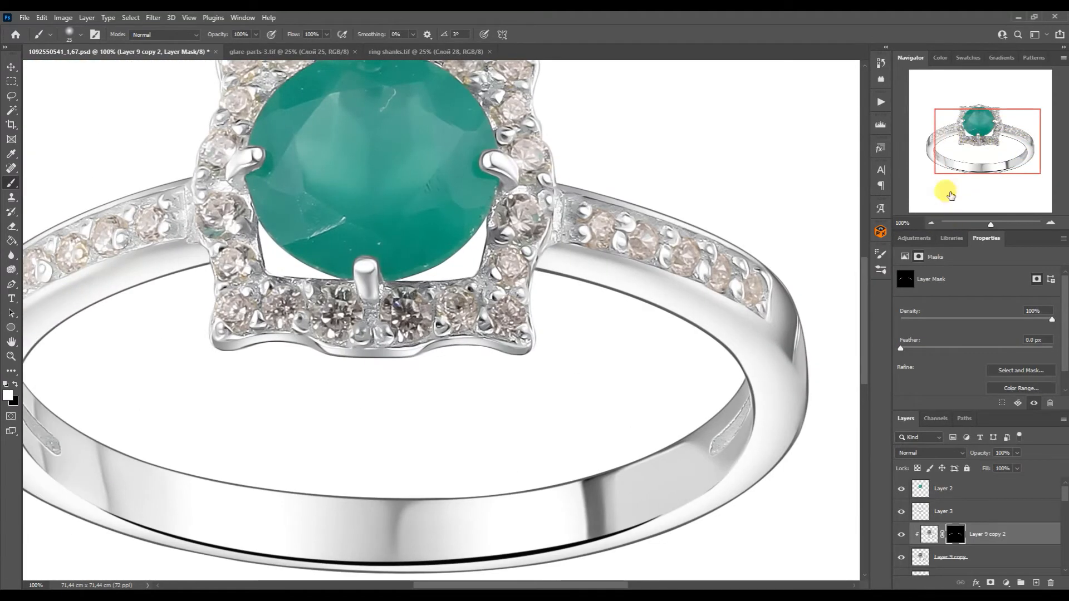
click(931, 223)
key(ctrl+shift+alt+n)
key(p)
key(ctrl+plus)
drag(588, 252, 758, 285)
drag(184, 245, 177, 288)
click(388, 241)
click(168, 381)
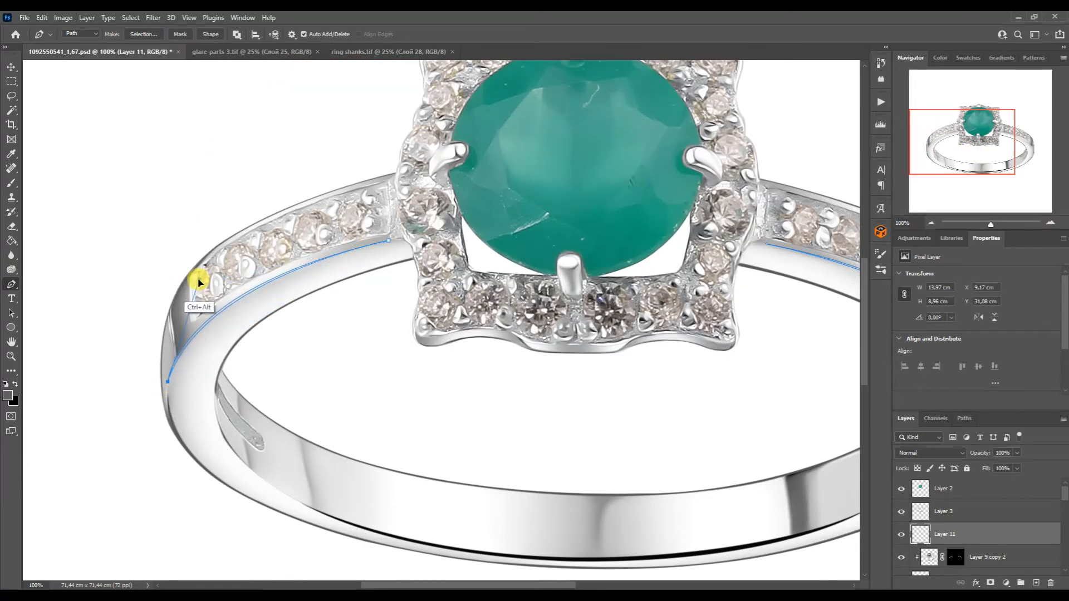
- Load the ridge paths as a selection, brush them black as dark contour lines and deselect
key(ctrl+Return)
key(b)
drag(256, 249, 98, 255)
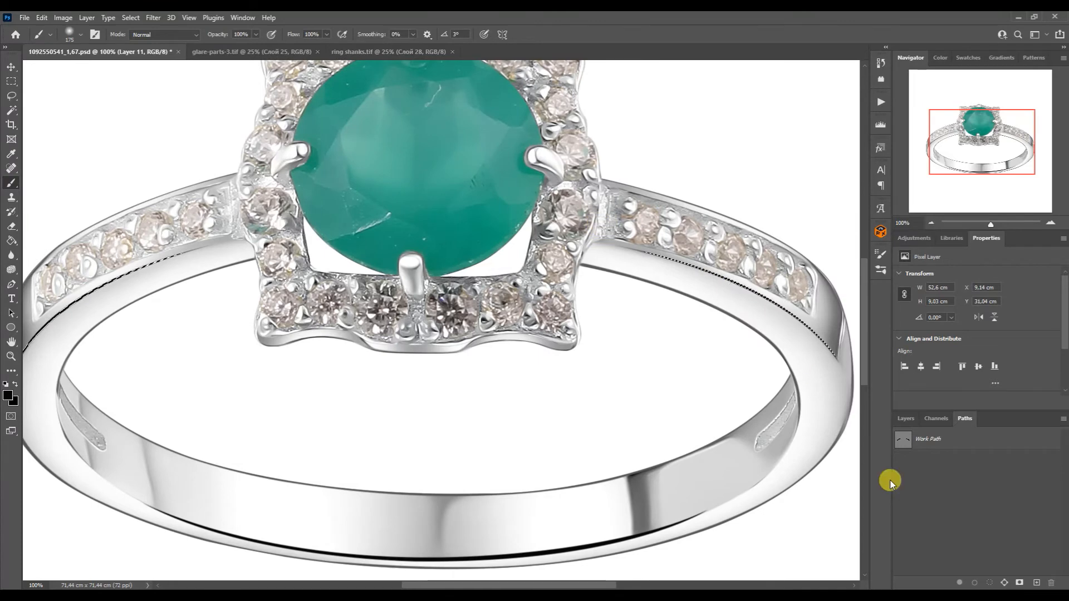
key(ctrl+d)
- Open the diamond file from the stones folder in ENG_2 and bring a round diamond into the ring document
click(932, 224)
click(932, 223)
click(12, 67)
click(1052, 223)
click(1053, 223)
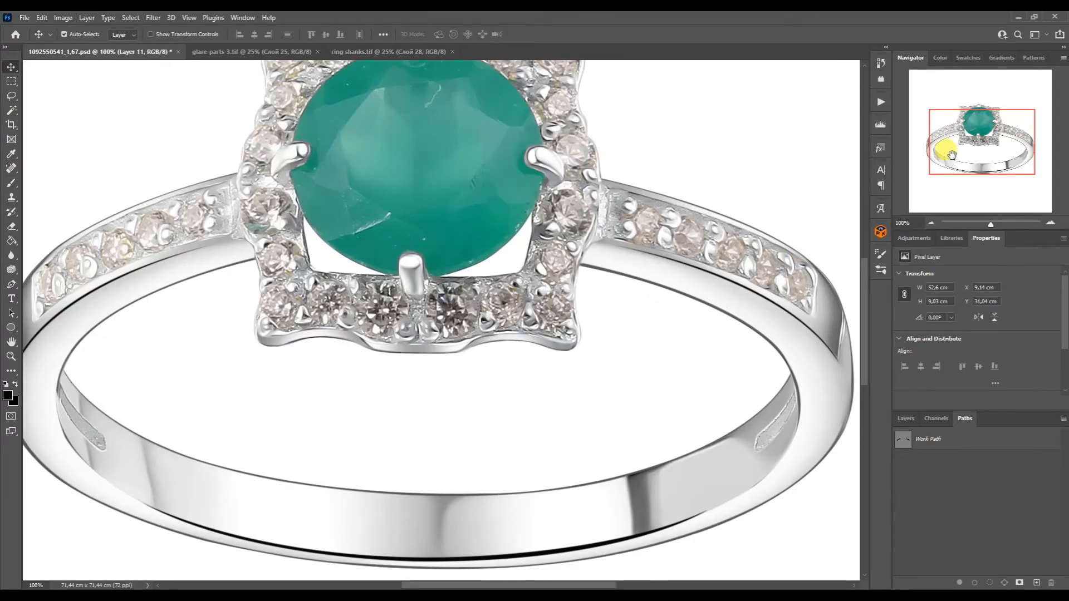
drag(937, 148, 942, 140)
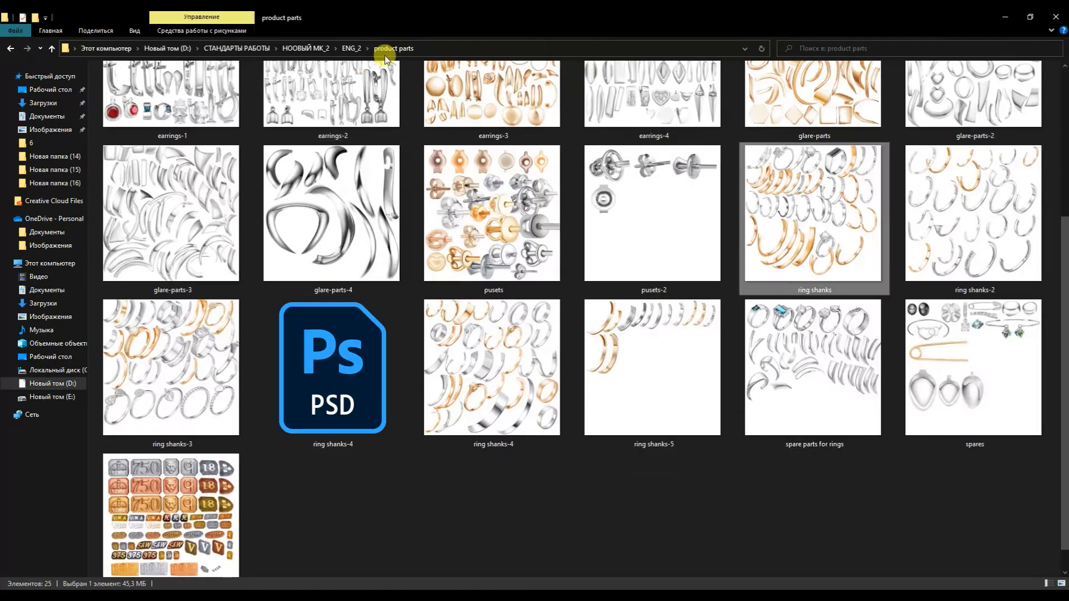
click(351, 49)
double_click(333, 295)
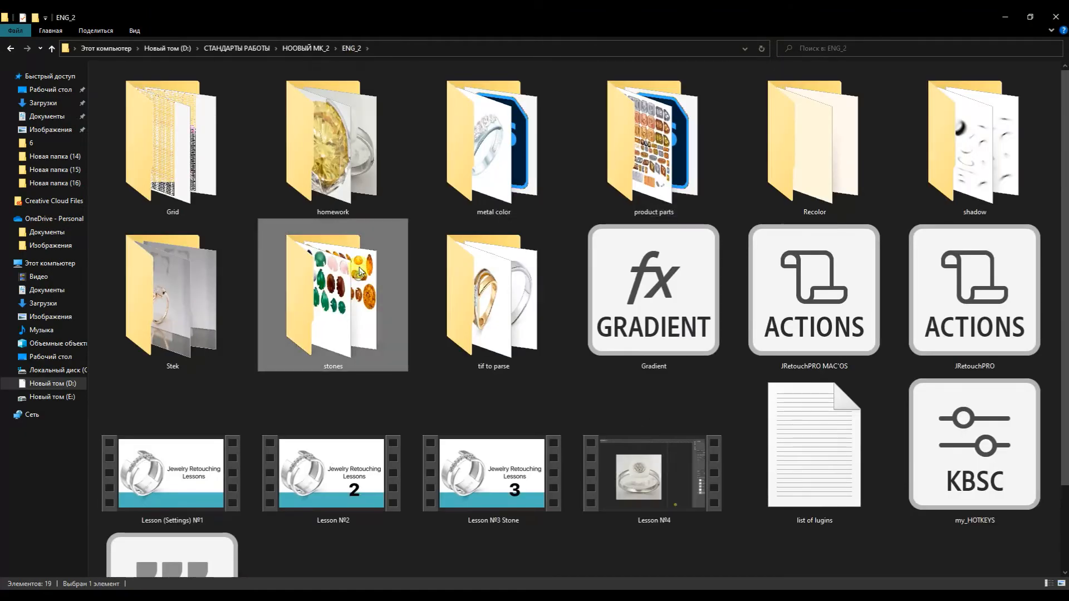
double_click(173, 140)
drag(807, 138, 581, 52)
drag(381, 214, 580, 429)
- Scale and position the diamond over a stone in the halo's lower row and clip it to the layer below
key(ctrl+t)
drag(755, 262, 782, 306)
drag(768, 316, 560, 468)
drag(543, 487, 558, 398)
drag(571, 425, 580, 453)
key(Return)
alt+click(941, 522)
- Fit diamond copies over the lower-row halo stones to the left of the bottom prong
key(ctrl+t)
key(ctrl+plus)
drag(707, 456, 392, 423)
key(Return)
key(ctrl+t)
drag(393, 370, 390, 393)
drag(452, 443, 440, 444)
- Fit diamond copies over the halo's lower-left corner stone and the stone above it
drag(335, 446, 286, 452)
key(Return)
key(ctrl+t)
drag(349, 504, 364, 483)
key(Return)
drag(312, 437, 312, 343)
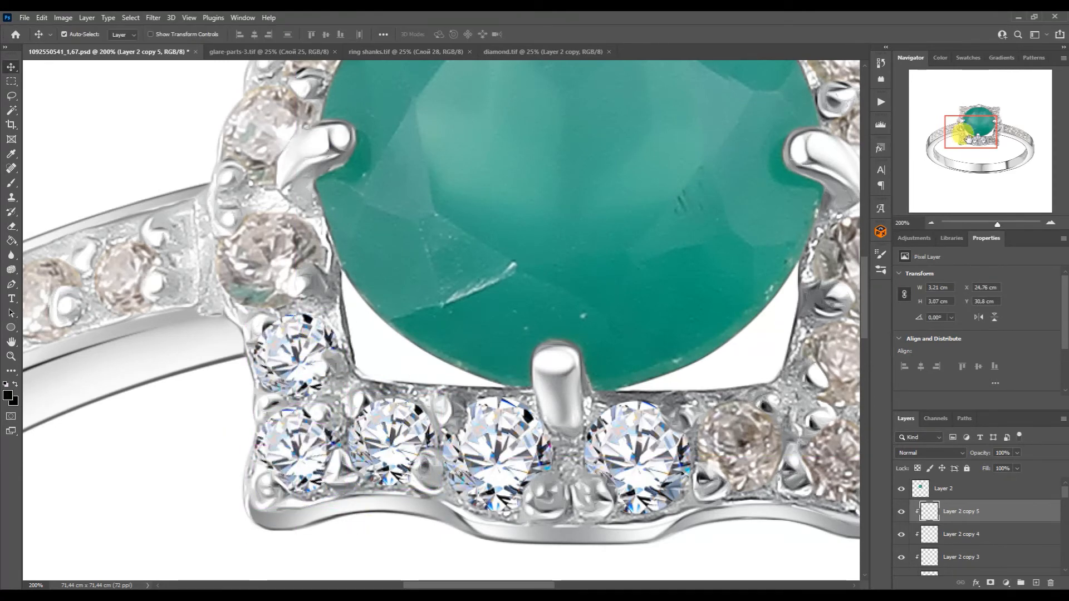
- Copy the diamond right of the bottom prong onto the next lower-row stone and resize it to fit
drag(956, 134, 964, 136)
alt+click(506, 419)
drag(506, 419, 611, 402)
key(ctrl+t)
drag(611, 343, 613, 361)
drag(670, 413, 656, 413)
- Fit another diamond copy over the halo's lower-right corner stone
drag(553, 414, 717, 412)
key(Return)
key(ctrl+t)
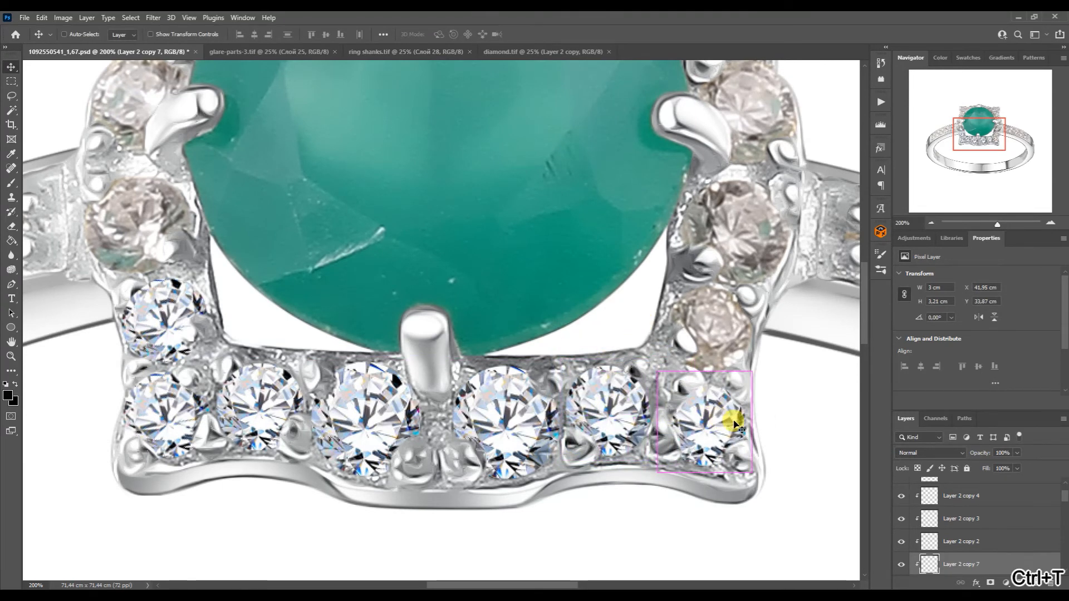
- Adjust the diamond copy's rotation and size on the halo's lower-right corner and copy it onto the stone above
drag(763, 356, 786, 387)
drag(717, 414, 718, 418)
drag(684, 470, 688, 466)
drag(727, 380, 726, 385)
drag(664, 404, 671, 408)
drag(746, 441, 715, 318)
key(Return)
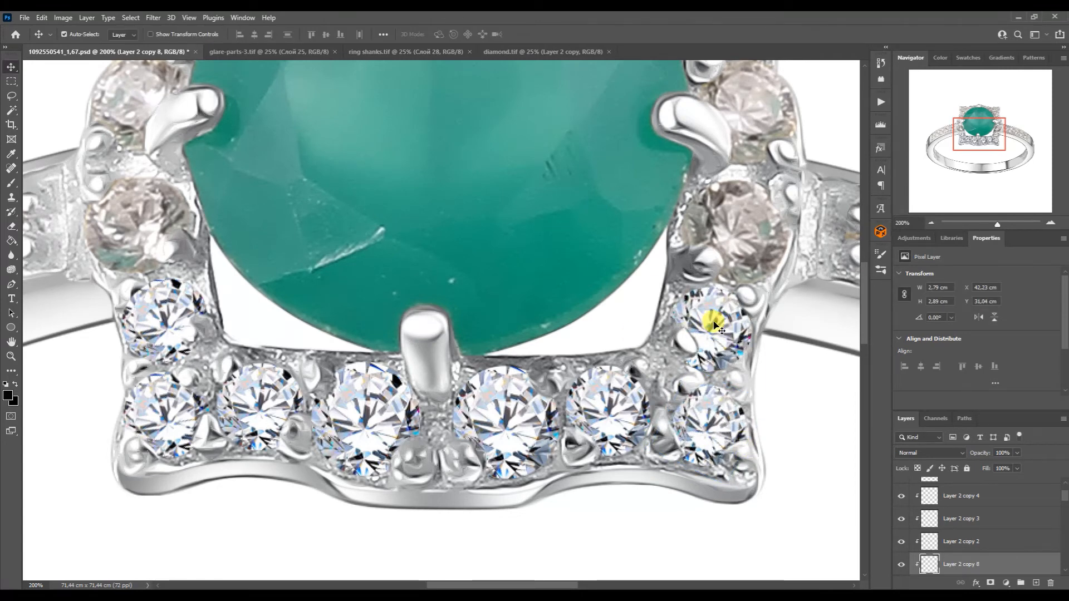
- Copy the diamond right of the bottom prong onto the large right-side halo stone and rotate it to fit
drag(507, 422, 740, 223)
key(ctrl+t)
drag(807, 186, 817, 235)
drag(761, 217, 763, 228)
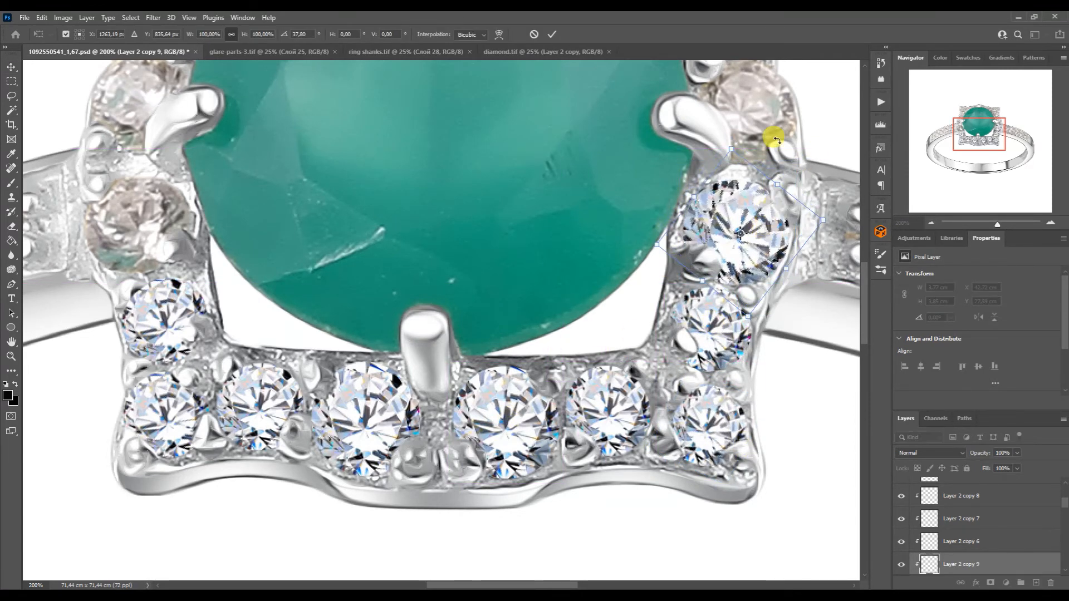
key(Return)
- Copy the diamond left of the bottom prong onto the large left-side halo stone, rotating and resizing it to fit
drag(363, 415, 136, 222)
key(ctrl+t)
drag(214, 261, 230, 211)
drag(96, 181, 101, 187)
drag(178, 270, 171, 260)
key(Return)
- Fit diamond copies over the halo stones beside the left prong, above the right prong and in the right half of the top row
drag(717, 236, 108, 266)
drag(717, 410, 687, 180)
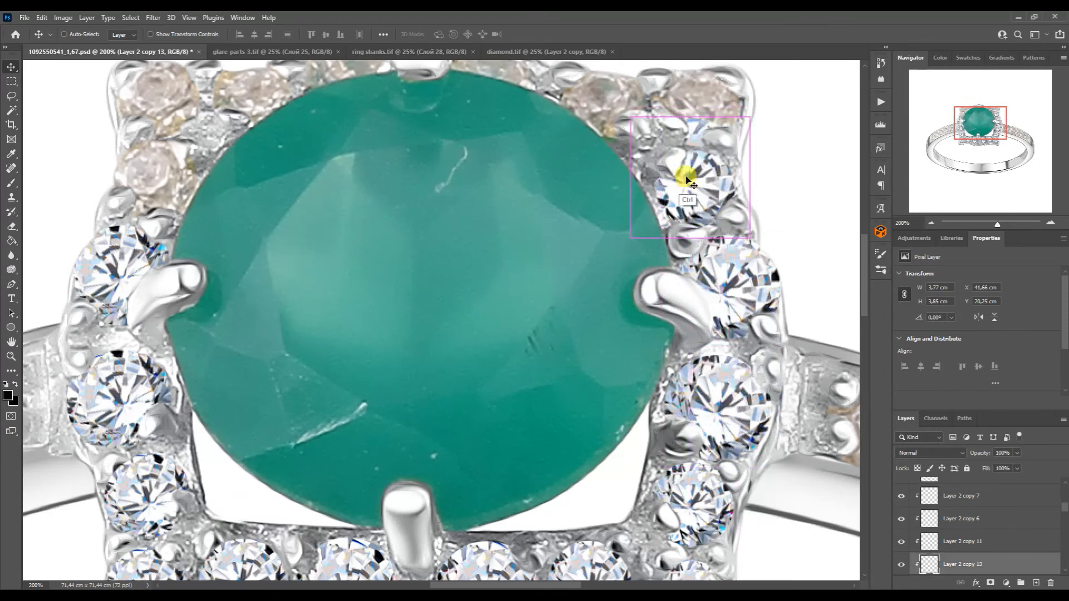
key(ctrl+t)
drag(636, 120, 650, 132)
drag(754, 131, 604, 106)
key(Return)
- Copy a diamond onto the left-side halo stone above the left prong and resize and rotate it to fit
drag(965, 120, 952, 115)
drag(315, 493, 359, 283)
key(ctrl+t)
drag(415, 342, 399, 311)
key(Return)
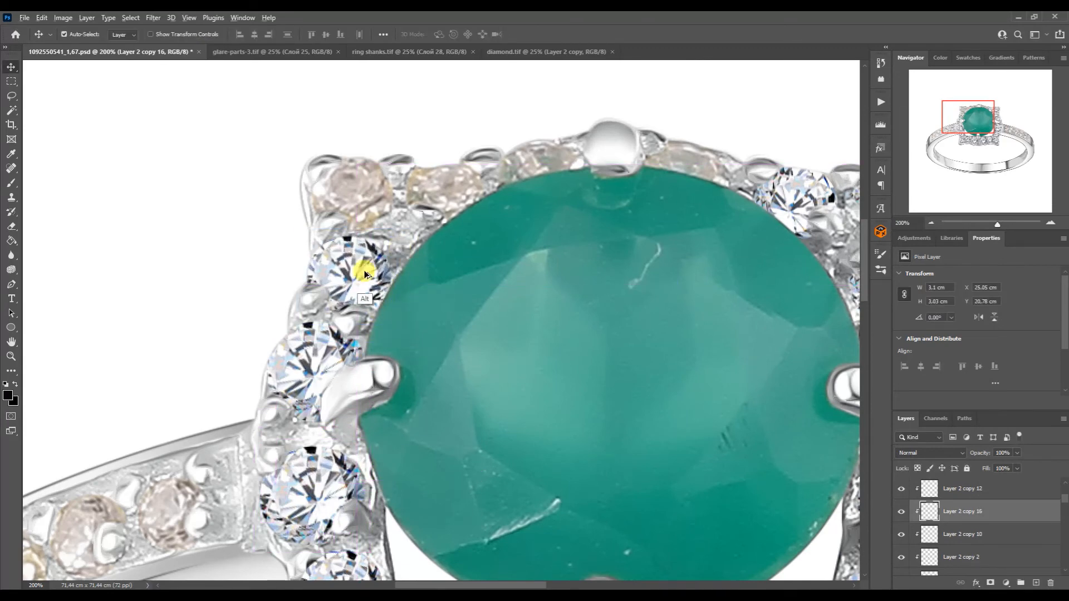
- Fit diamond copies over the halo's upper-left corner stone and the uncovered top-row stones on both sides of the top prong
drag(363, 268, 372, 186)
key(ctrl+t)
drag(357, 147, 355, 155)
key(Return)
drag(394, 186, 478, 184)
drag(793, 198, 699, 165)
- Copy a halo diamond onto the band's left shoulder, lower it one layer, and scale and rotate it over a stone
click(931, 223)
click(931, 223)
click(1050, 224)
click(1049, 223)
drag(968, 117, 958, 134)
drag(717, 412, 273, 258)
key(ctrl+t)
key(Return)
key(ctrl+[)
key(ctrl+t)
drag(320, 327, 318, 278)
drag(188, 245, 191, 249)
drag(259, 197, 269, 191)
key(Return)
- Copy diamonds onto the remaining stones of the left shoulder and erase the parts covering the metal beads
alt+drag(278, 241, 520, 257)
alt+drag(655, 227, 385, 353)
click(470, 318)
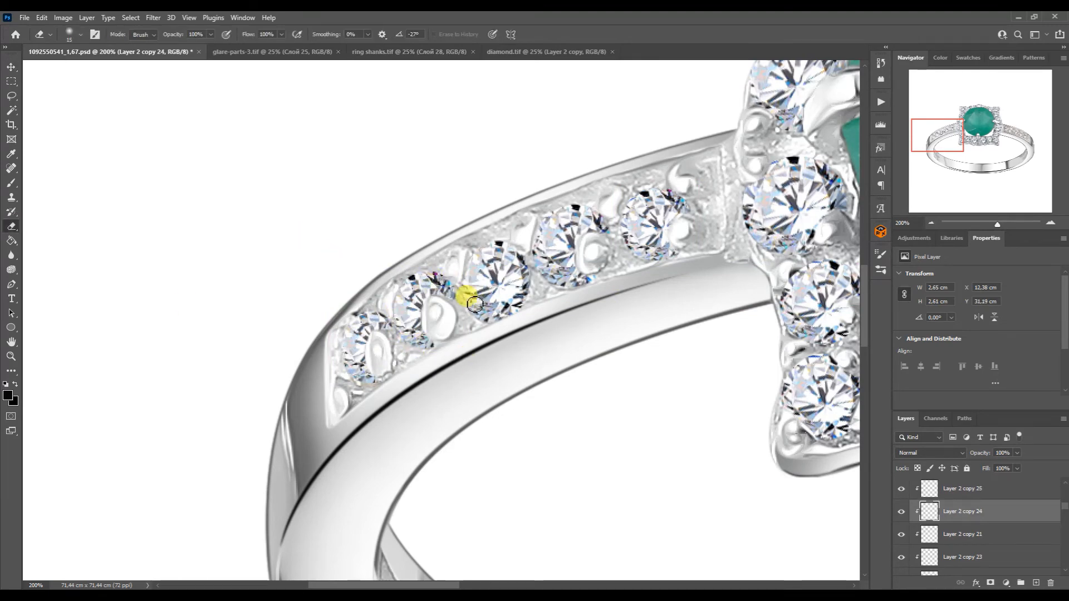
- Place a diamond copy on the band's right shoulder and rotate and scale it to fit the stone
key(ctrl+minus)
key(ctrl+minus)
alt+drag(504, 361, 633, 301)
key(ctrl+t)
drag(670, 242, 683, 284)
scroll(660, 287, up, 3)
drag(527, 178, 529, 219)
drag(535, 296, 529, 285)
drag(580, 257, 559, 266)
key(Return)
- Copy the fitted diamond onto the remaining stones along the band's right shoulder
alt+drag(564, 303, 688, 346)
alt+drag(658, 355, 801, 404)
drag(795, 384, 477, 199)
alt+drag(476, 199, 667, 307)
alt+drag(668, 306, 570, 257)
- Heal the curved scratch in the upper part of the green stone with the Spot Healing Brush on Layer 2
scroll(547, 328, down, 4)
click(401, 261)
click(10, 167)
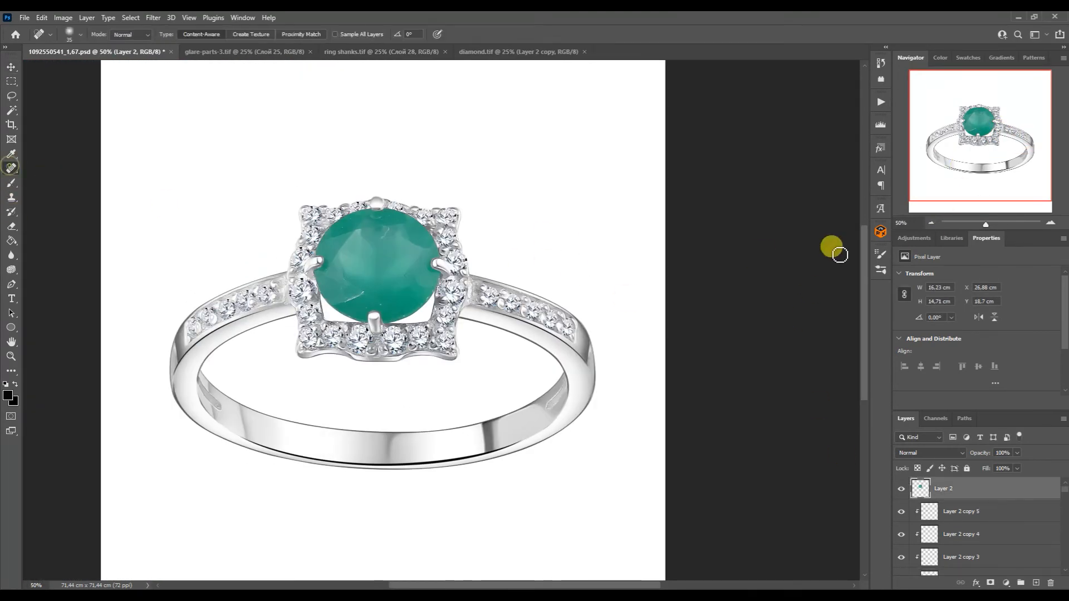
scroll(503, 282, up, 3)
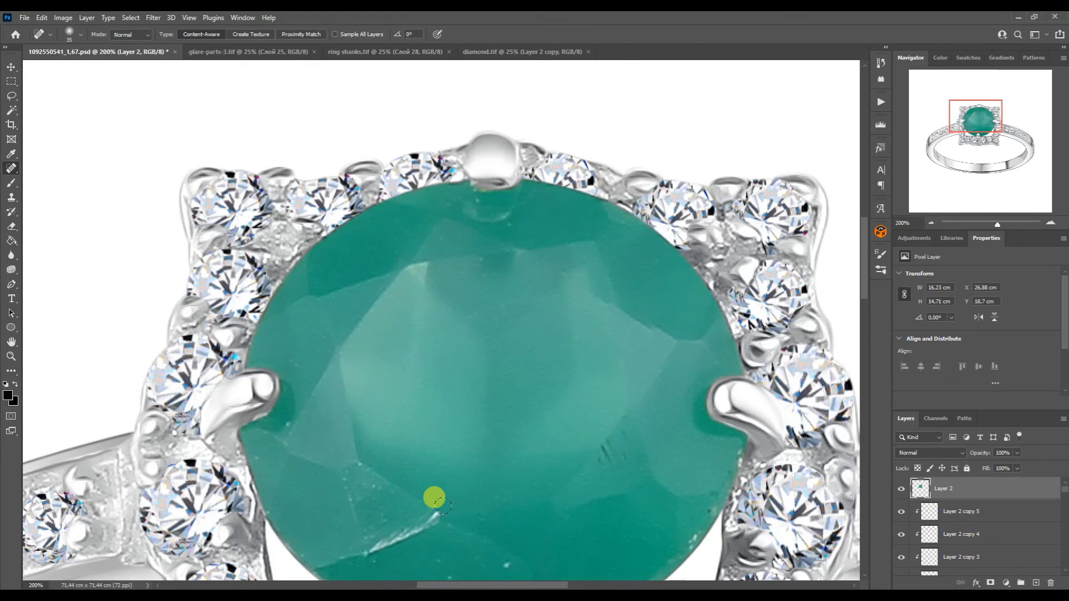
- Outline the scratched lower-left facet of the green stone, load it as a selection and smooth it with the Mixer Brush
drag(443, 505, 548, 339)
key(p)
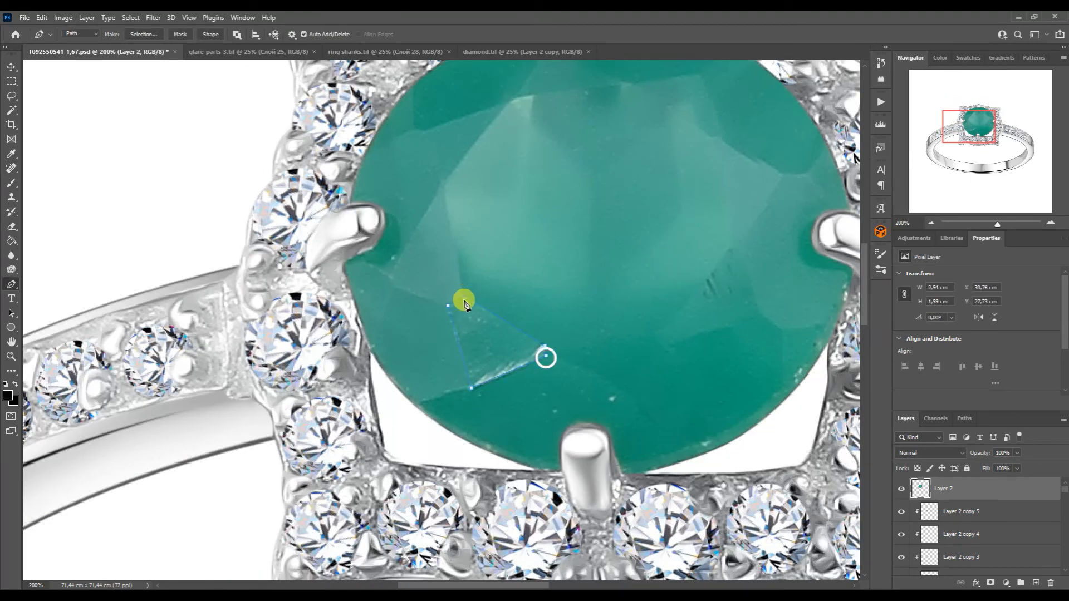
click(963, 418)
ctrl+click(902, 440)
right_click(12, 184)
click(53, 226)
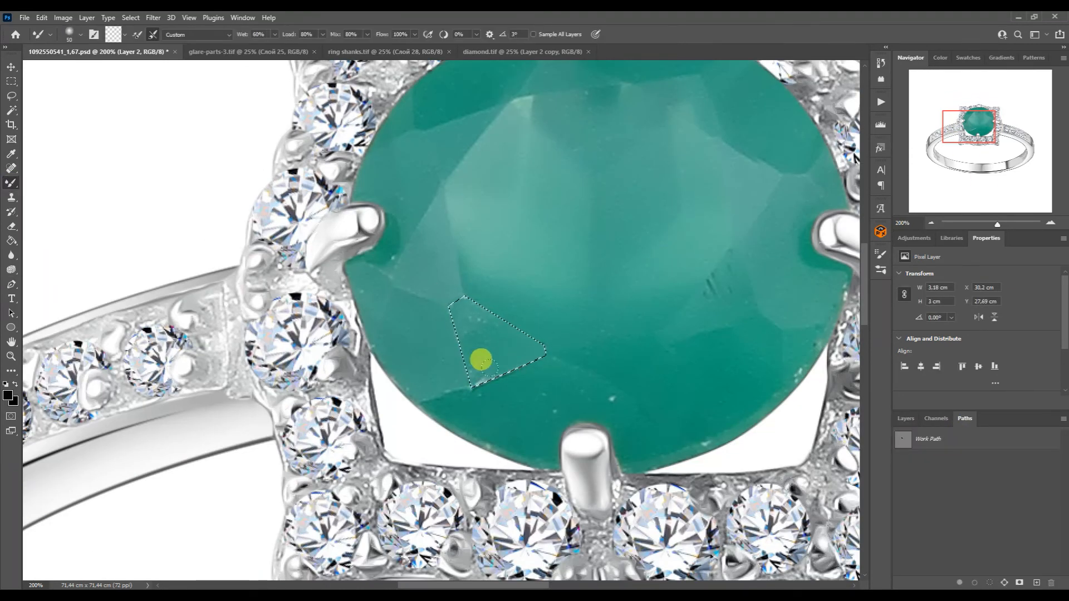
key(ctrl+d)
- Select the scratched lower-right facet of the green stone with the Pen tool and retouch the dark scratches away
key(p)
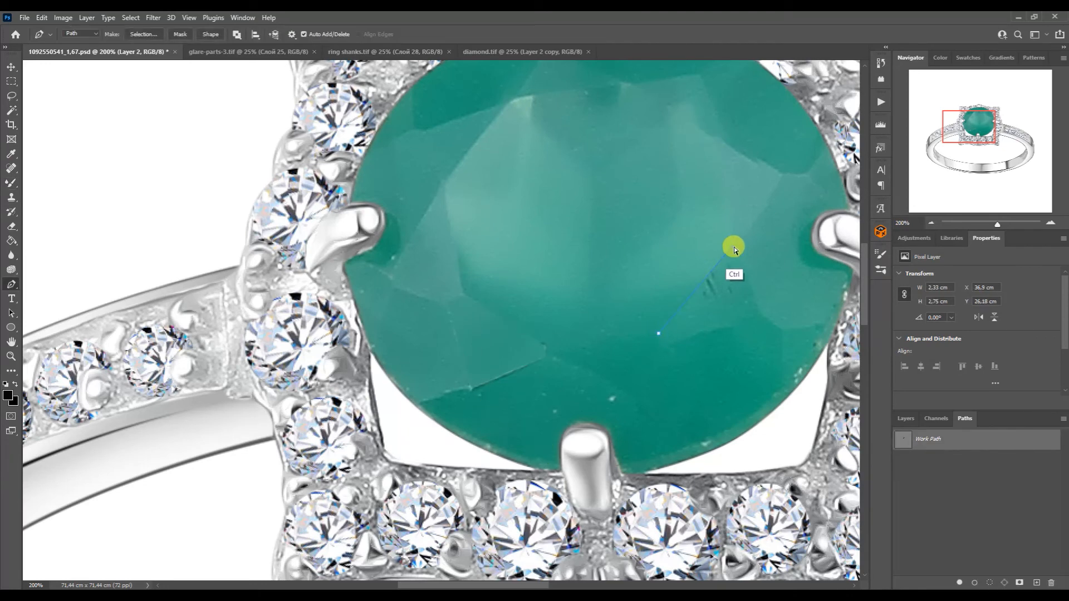
key(ctrl+Return)
key(b)
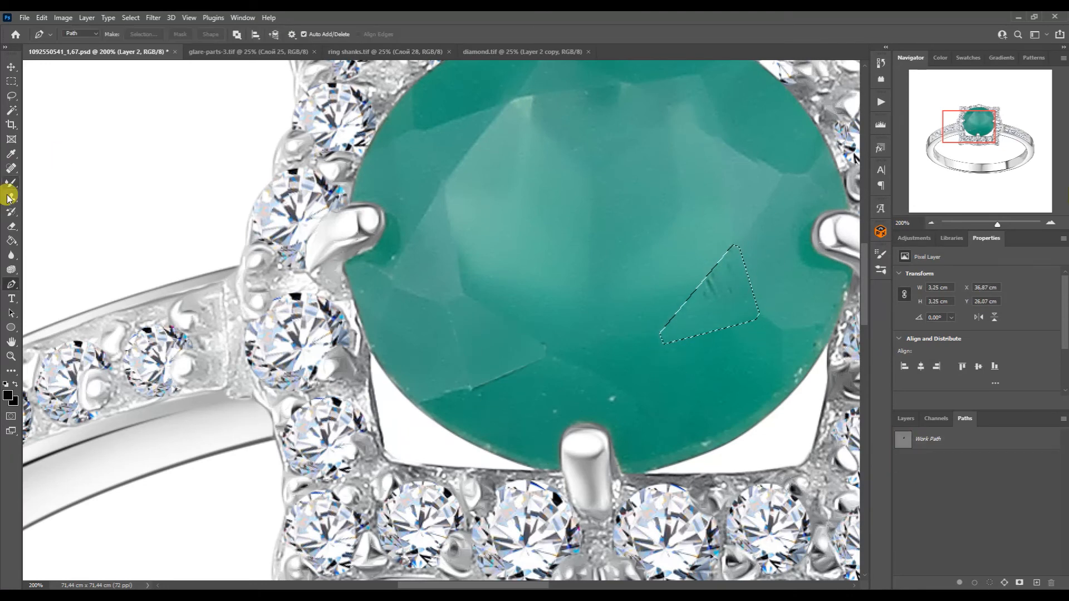
key(ctrl+d)
- Outline the facet near the green stone's right prong, load it as a selection and smooth it with the Mixer Brush
click(733, 244)
click(719, 140)
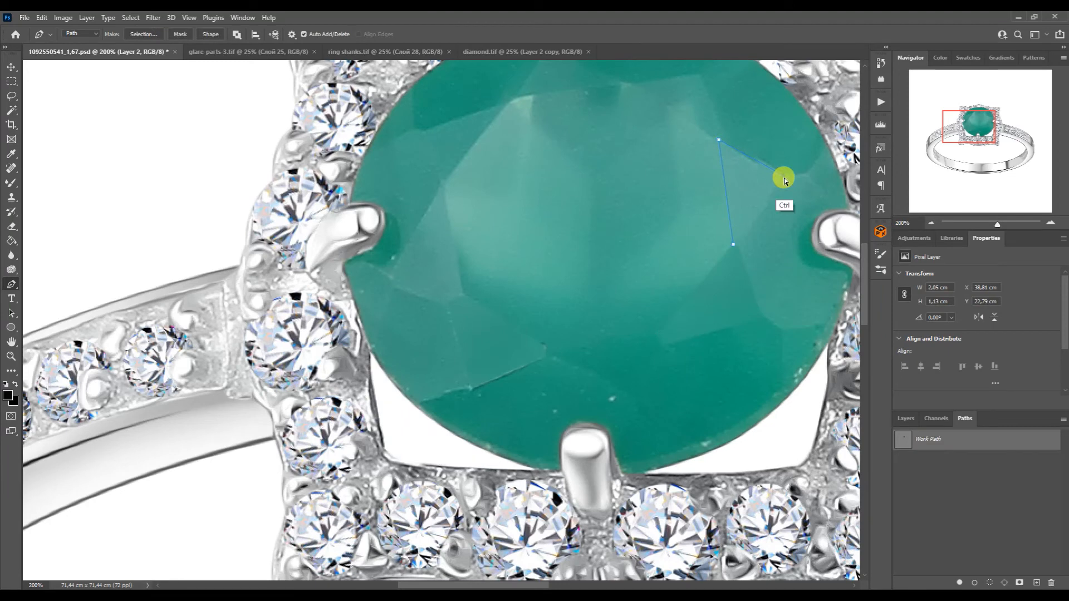
key(ctrl+Return)
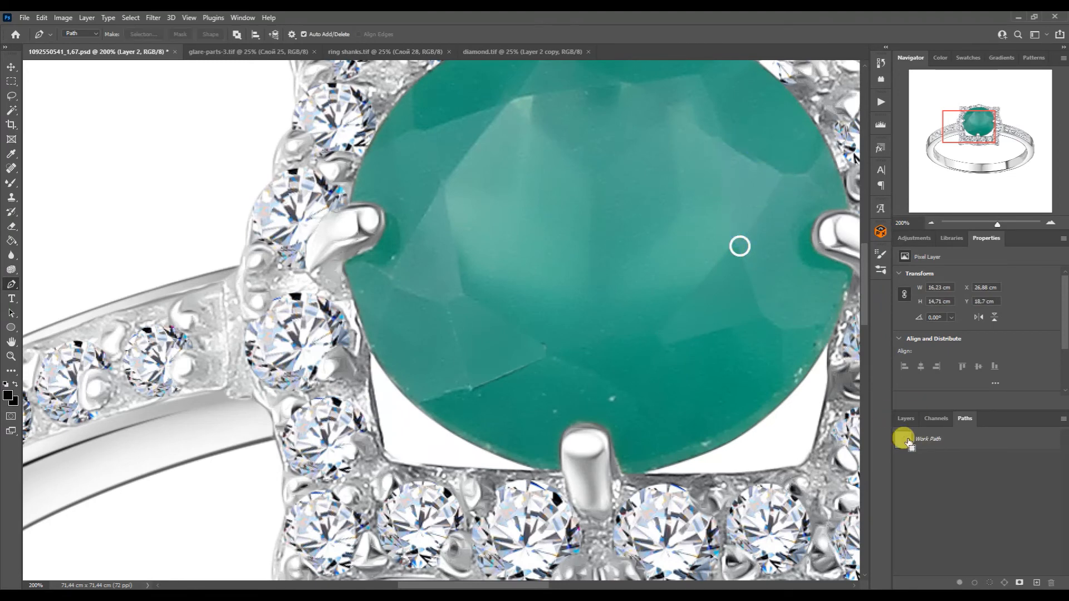
click(12, 182)
key(ctrl+d)
drag(629, 289, 595, 279)
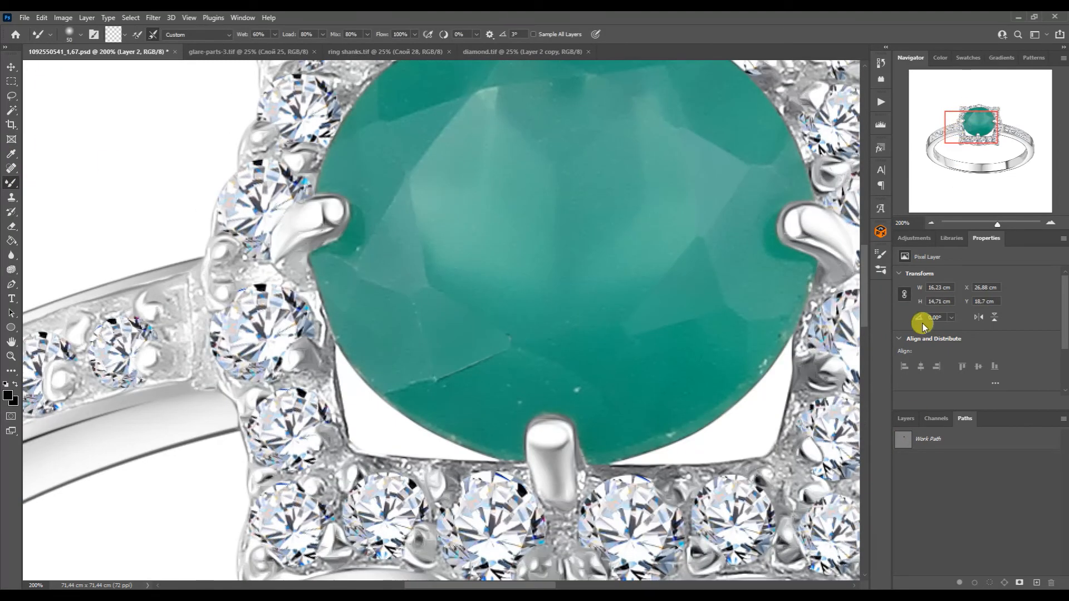
- Duplicate the green stone's layer, clip the copy to the original and run the Blur Metal Minimum action on it
click(905, 418)
key(ctrl+j)
alt+click(922, 500)
click(881, 102)
click(812, 201)
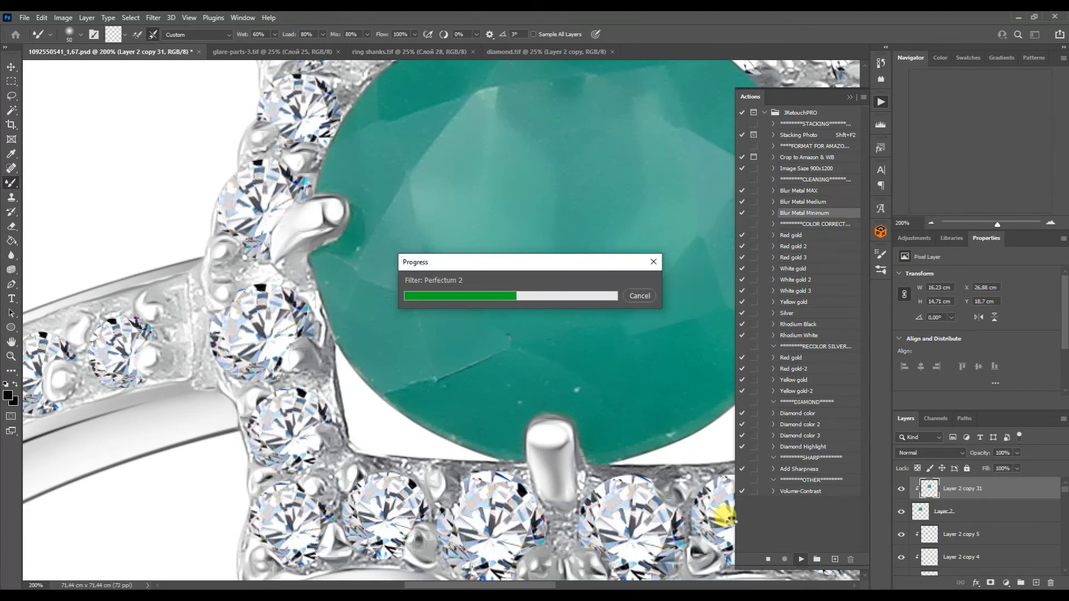
click(850, 97)
- Remove small specks from the green stone's surface with the Spot Healing Brush
click(11, 170)
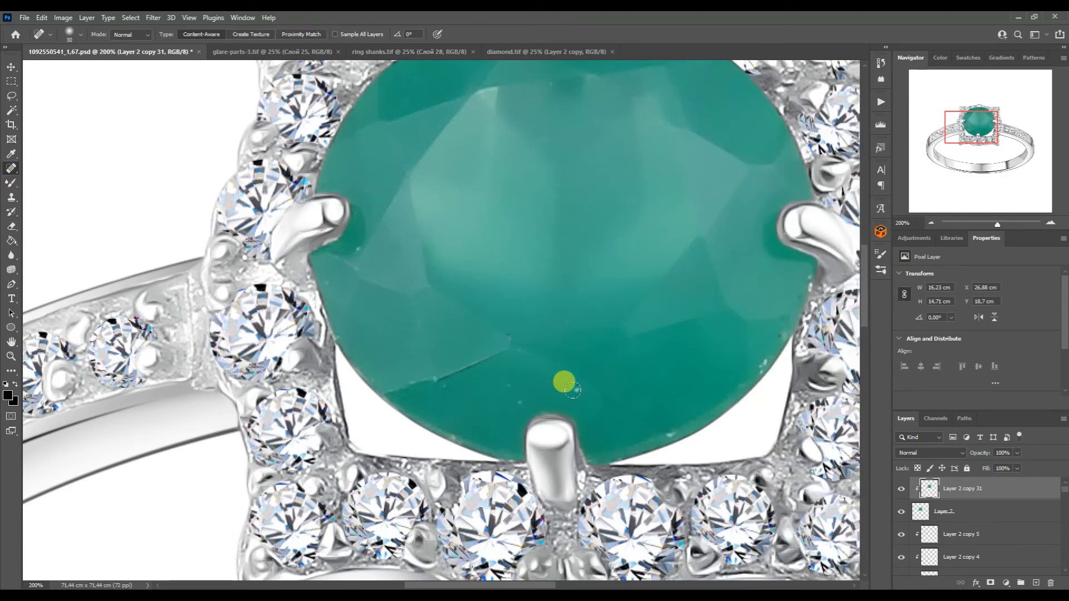
scroll(618, 234, up, 3)
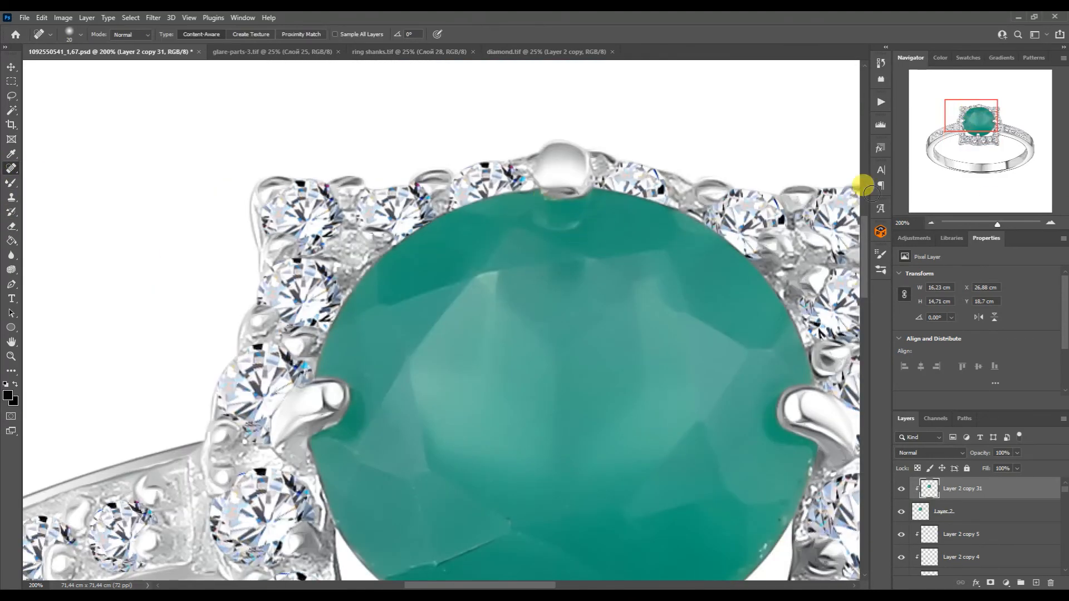
click(931, 224)
click(932, 224)
click(1053, 223)
click(1053, 223)
- Outline the green stone's facet around the bottom prong, load it as a selection and smooth it with the Mixer Brush
key(p)
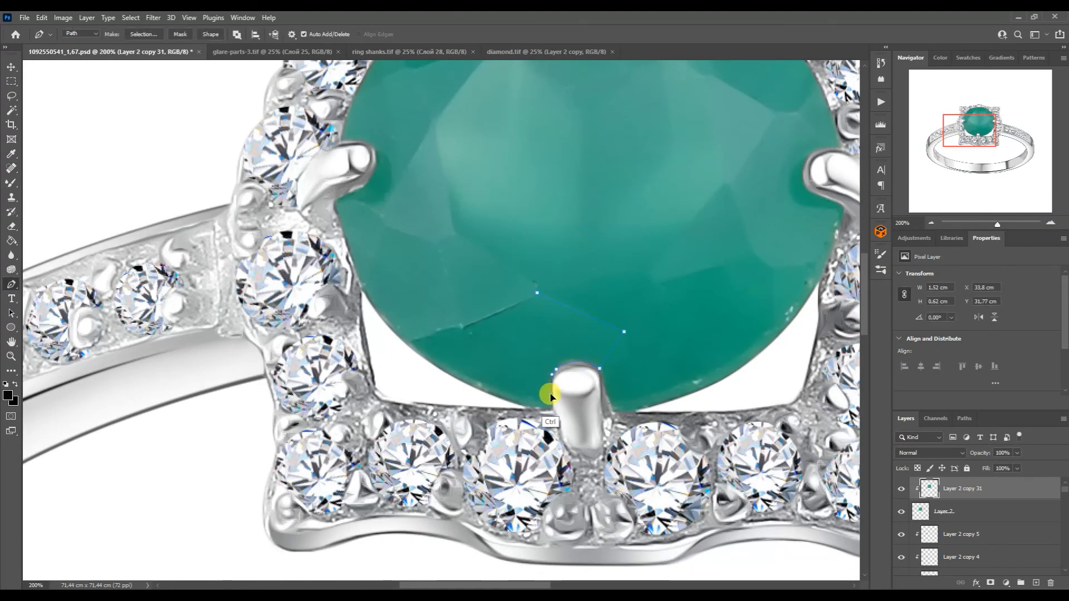
click(964, 418)
key(ctrl+Return)
click(11, 182)
key(ctrl+d)
- Run the Add Sharpness action on the green stone's clipped copy and add a clipped Color Balance adjustment above it
click(931, 223)
click(932, 222)
click(905, 418)
click(914, 238)
click(881, 101)
click(803, 469)
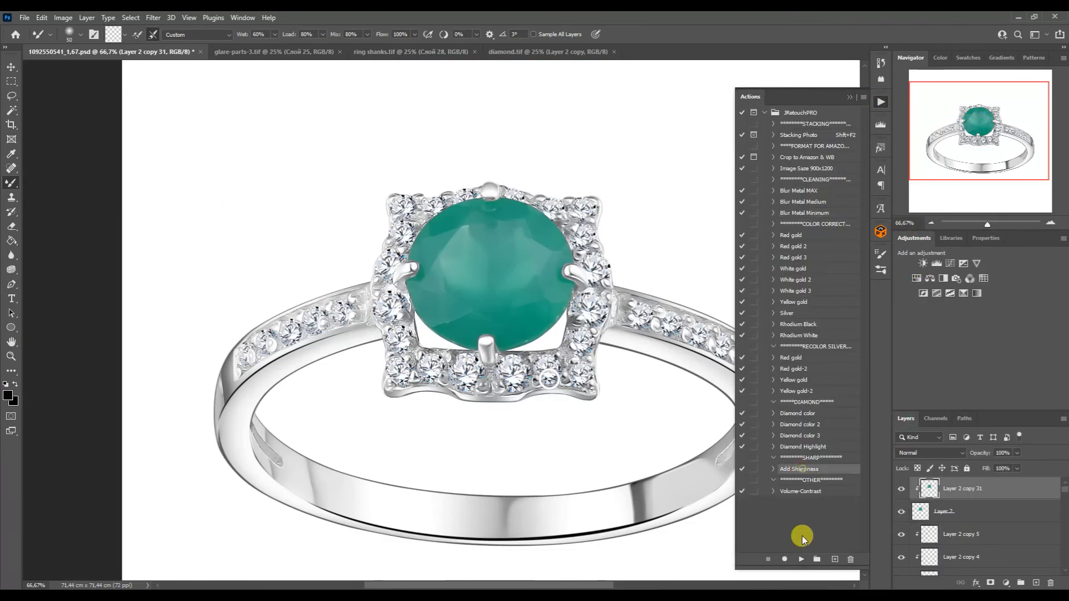
click(881, 101)
click(929, 278)
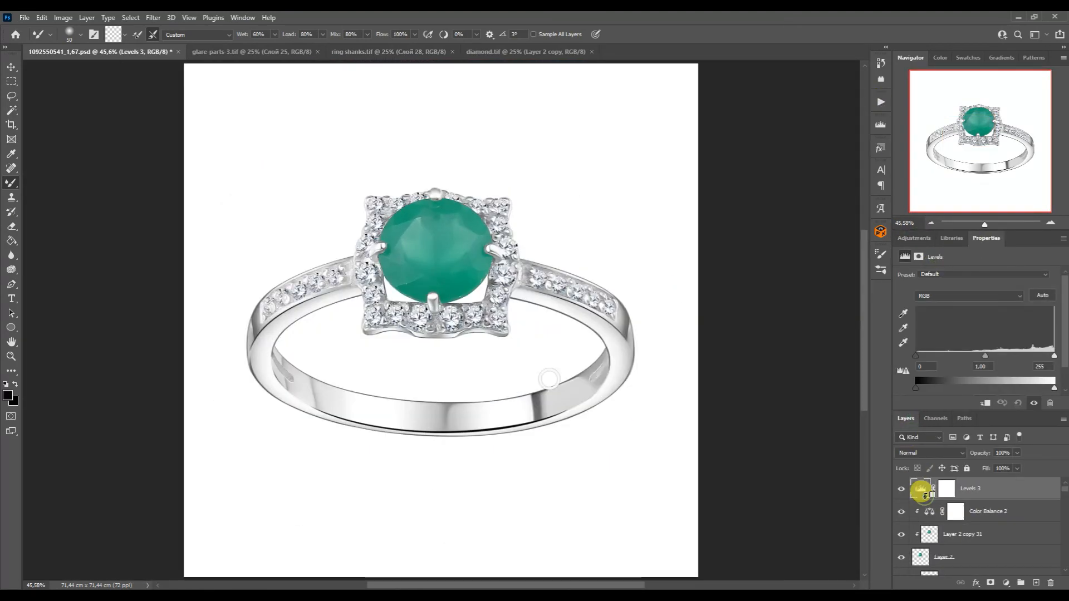
- Clip the Levels adjustment to the green stone with black input 36 and white input 205, and compare before and after
mouse_move(1054, 356)
mouse_down()
mouse_move(1019, 356)
mouse_move(1057, 356)
mouse_move(1039, 355)
mouse_up()
drag(916, 355, 935, 355)
drag(1040, 355, 1033, 355)
drag(985, 355, 1030, 356)
mouse_move(935, 358)
mouse_down()
mouse_move(985, 355)
mouse_move(936, 355)
mouse_up()
click(899, 488)
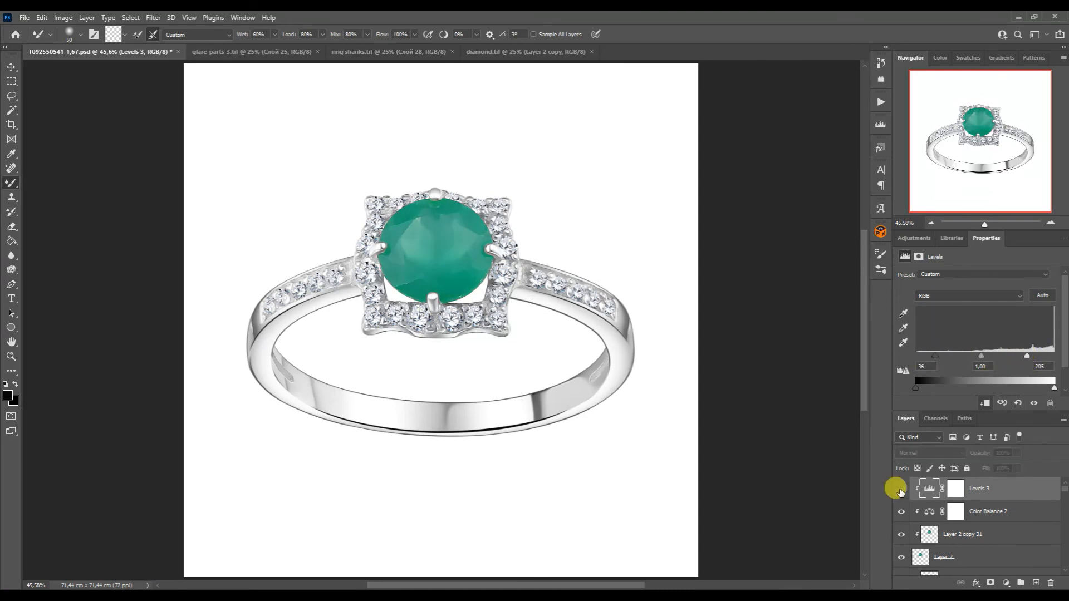
click(899, 489)
- Group all the ring's layers, duplicate the group and merge the duplicate into a single layer
drag(1064, 490, 1062, 555)
shift+click(987, 505)
key(ctrl+g)
key(ctrl+j)
key(ctrl+e)
- Duplicate the merged ring layer, clip the copy to it and hide the original Group 1
key(ctrl+j)
click(902, 526)
key(ctrl+alt+g)
key(alt+F9)
- Rotate both merged ring layers together by -45° and merge them into one layer
shift+click(958, 509)
key(ctrl+t)
drag(659, 413, 630, 294)
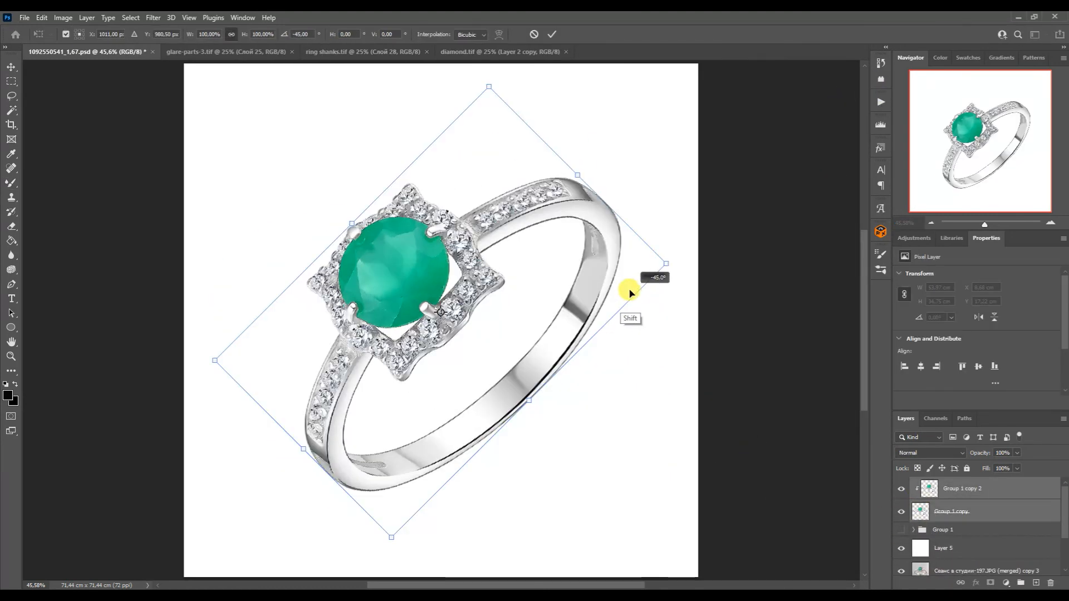
key(Return)
key(ctrl+e)
- Select the white background layer, show the rulers and place vertical and horizontal guides through the canvas centre
click(931, 223)
ctrl+click(389, 162)
click(13, 69)
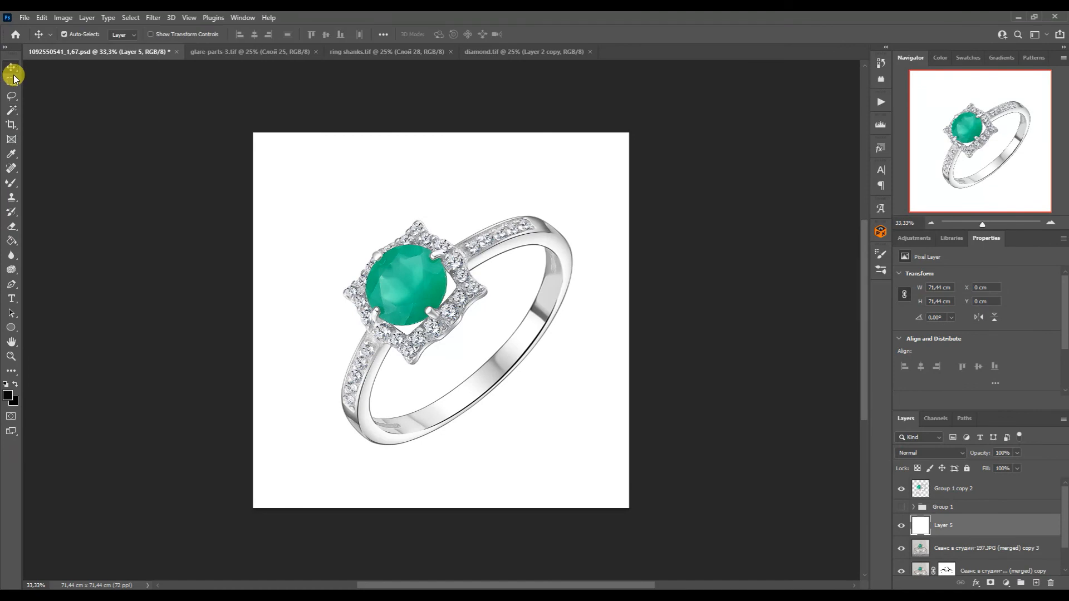
key(ctrl+r)
drag(27, 146, 446, 192)
drag(490, 65, 554, 325)
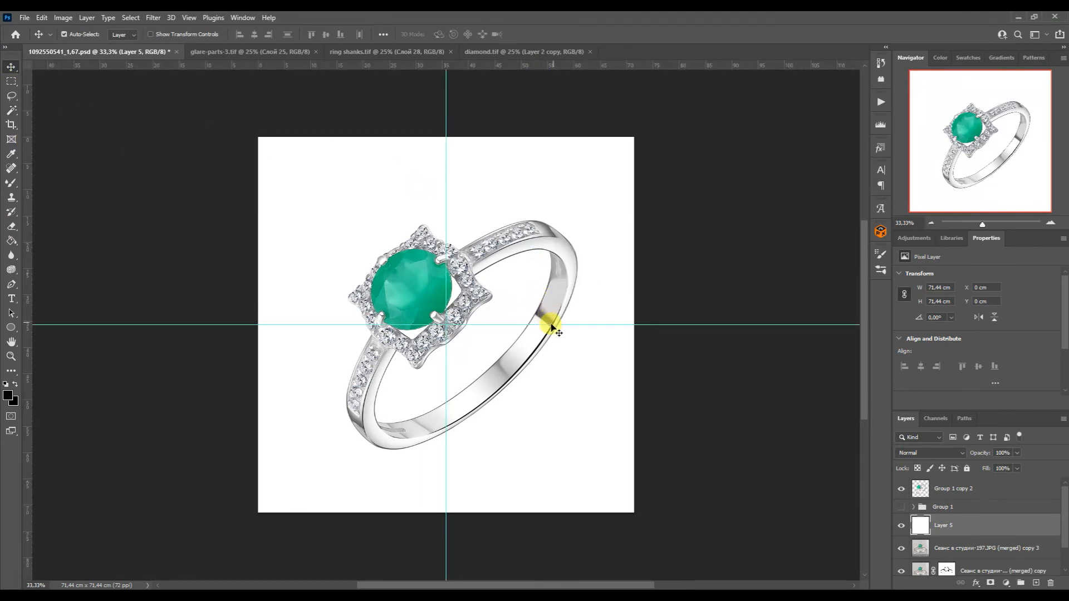
- Reposition the merged ring with Free Transform so it is centred on the crossing of the two guides
click(523, 362)
key(ctrl+t)
drag(519, 370, 503, 360)
key(Return)
click(538, 248)
- Open shadow.tif and bring its shadow into the ring document, placing it under the lower part of the band
key(alt+Tab)
click(359, 51)
double_click(501, 161)
drag(307, 98, 640, 44)
drag(497, 276, 444, 406)
- Transform the shadow to follow the tilted band and sit just beneath the ring
key(ctrl+t)
drag(561, 412, 562, 418)
drag(497, 428, 497, 431)
drag(550, 485, 573, 504)
drag(511, 453, 511, 444)
key(Return)
- Crop the canvas evenly around the ring to a 1:1 square of about 62.32 cm
key(c)
drag(634, 137, 621, 149)
key(Return)
- Select all retouching layers from the white background up to the topmost layer and group them
click(901, 507)
click(901, 508)
click(925, 548)
shift+click(924, 490)
key(ctrl+g)
- Hide the intermediate photo copies and toggle the new group's visibility to compare the retouched ring with the original photo
drag(901, 525, 900, 486)
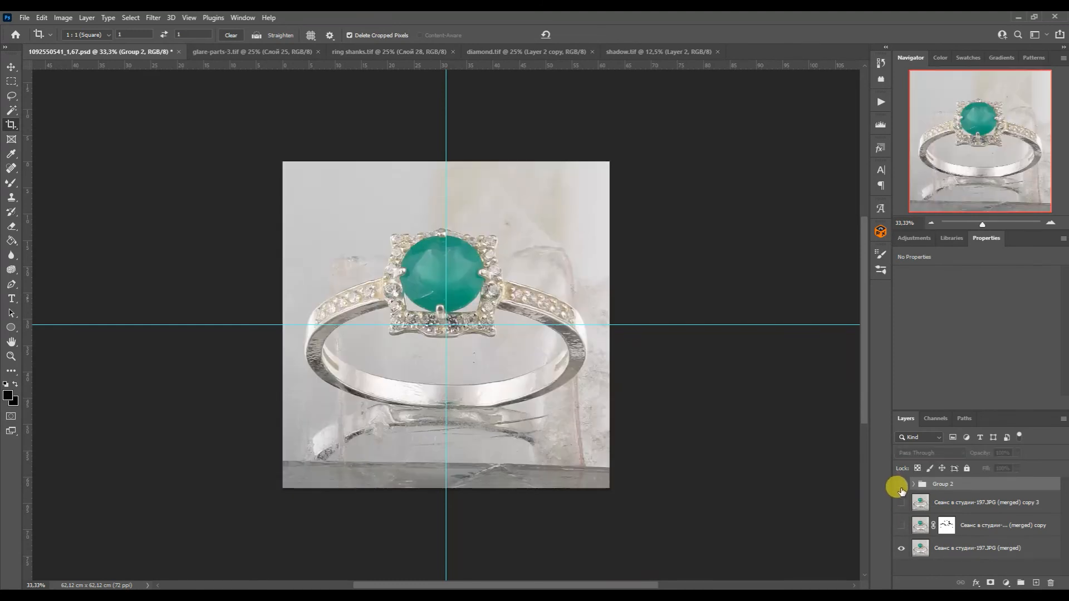
click(901, 487)
key(ctrl+plus)
click(901, 487)
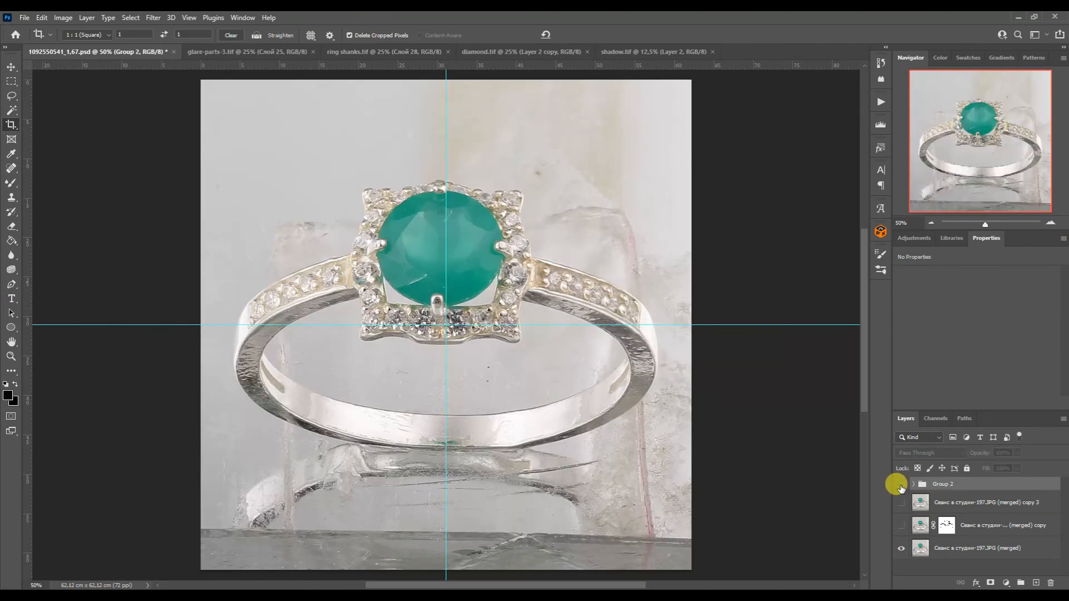
click(902, 487)
key(ctrl+minus)
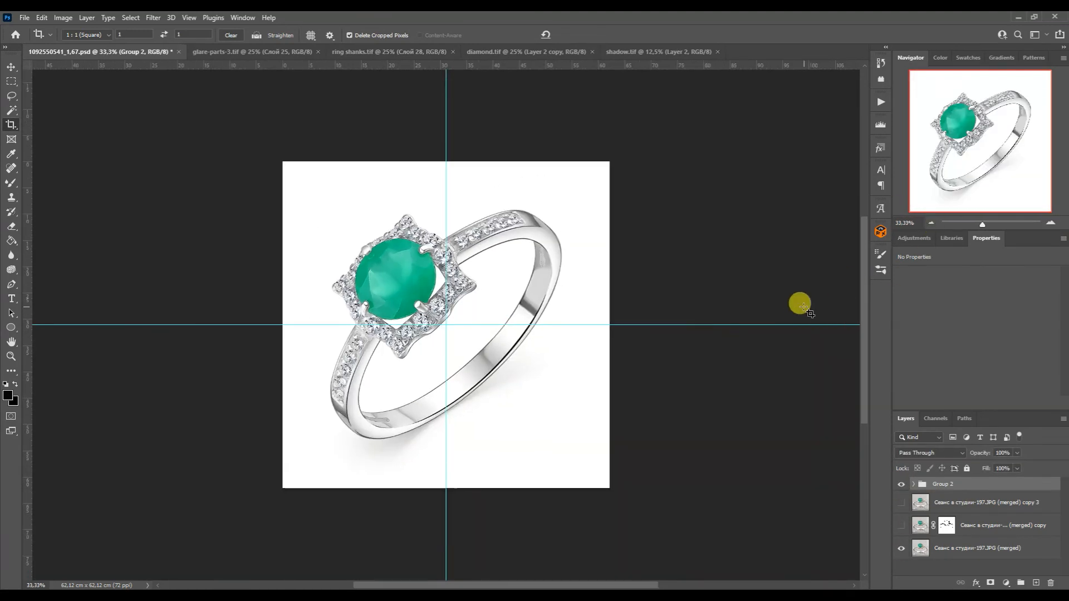